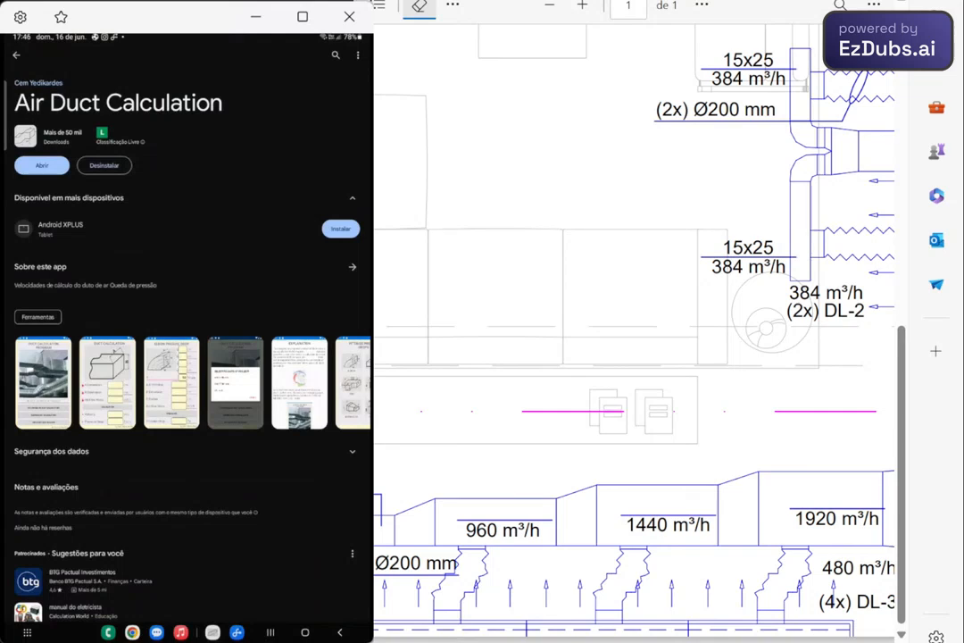
- Switch to the Air Duct Calculation app and set the project units to SI METRIC-cm
click(271, 632)
click(287, 388)
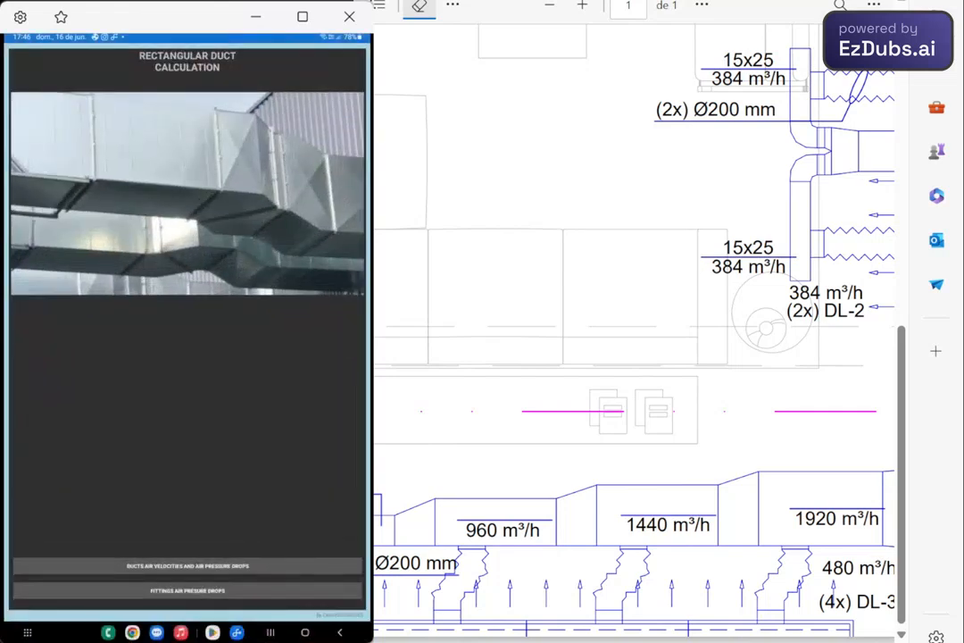
click(340, 633)
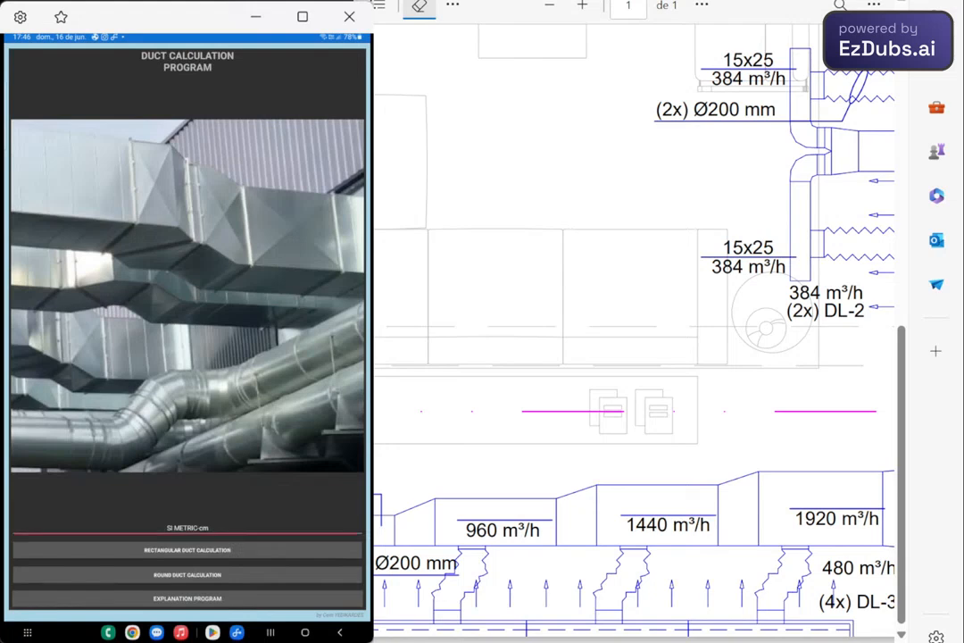
click(187, 527)
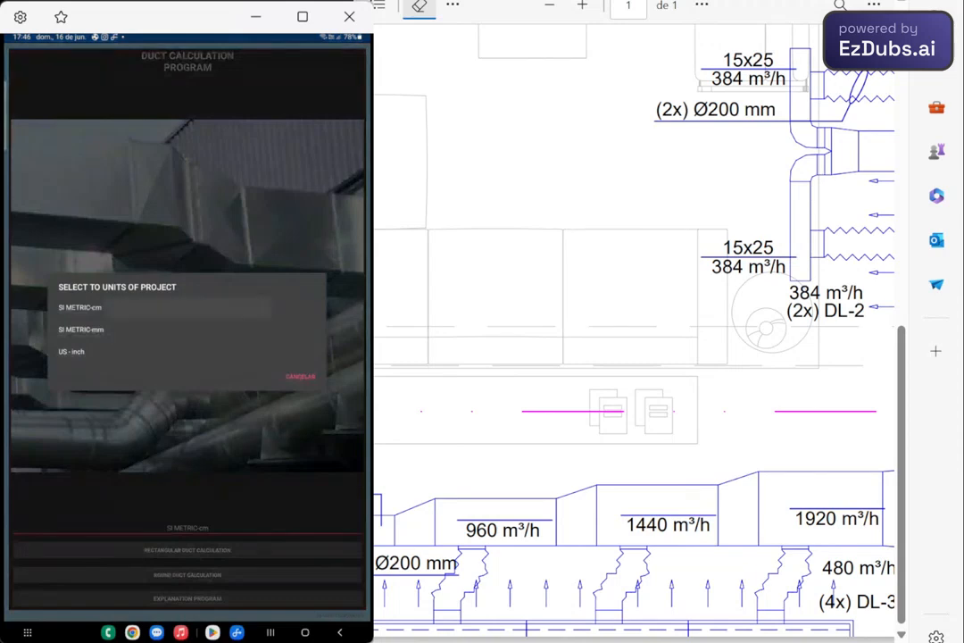
click(80, 308)
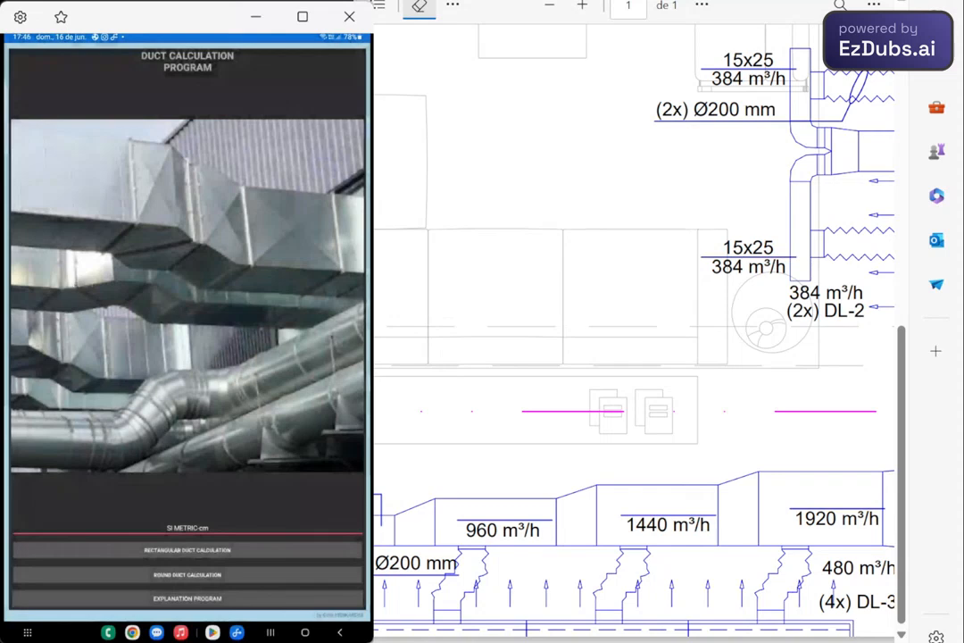
- View the fittings pressure drop options for rectangular ducts and open the duct air velocity and pressure drop calculation
click(187, 550)
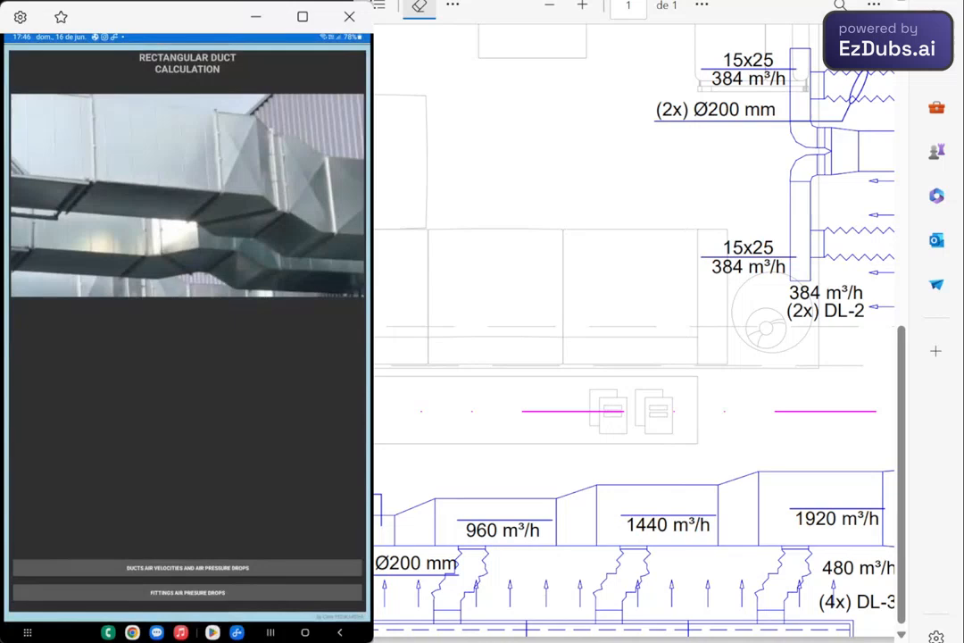
click(187, 566)
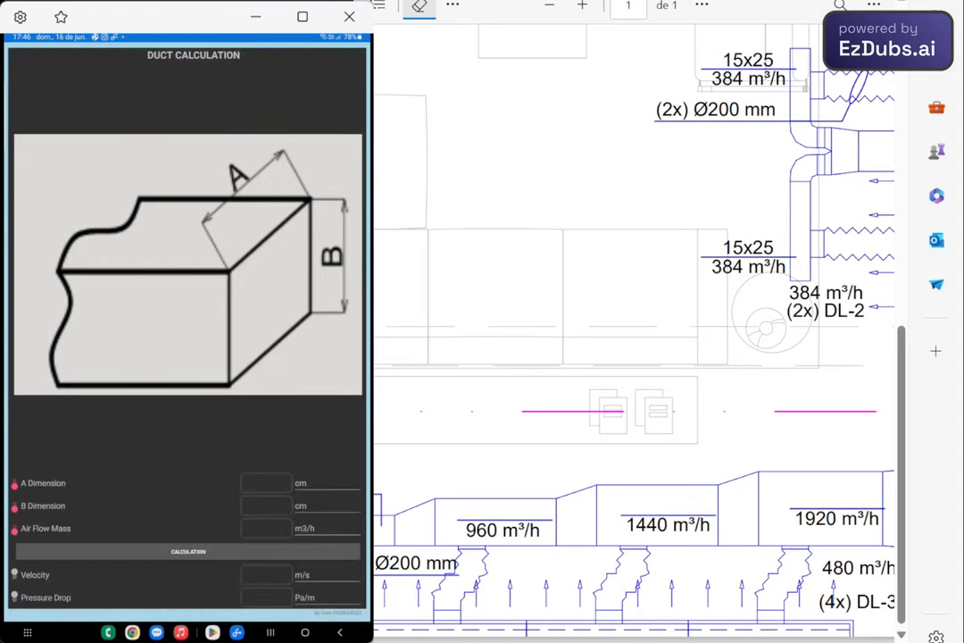
click(341, 632)
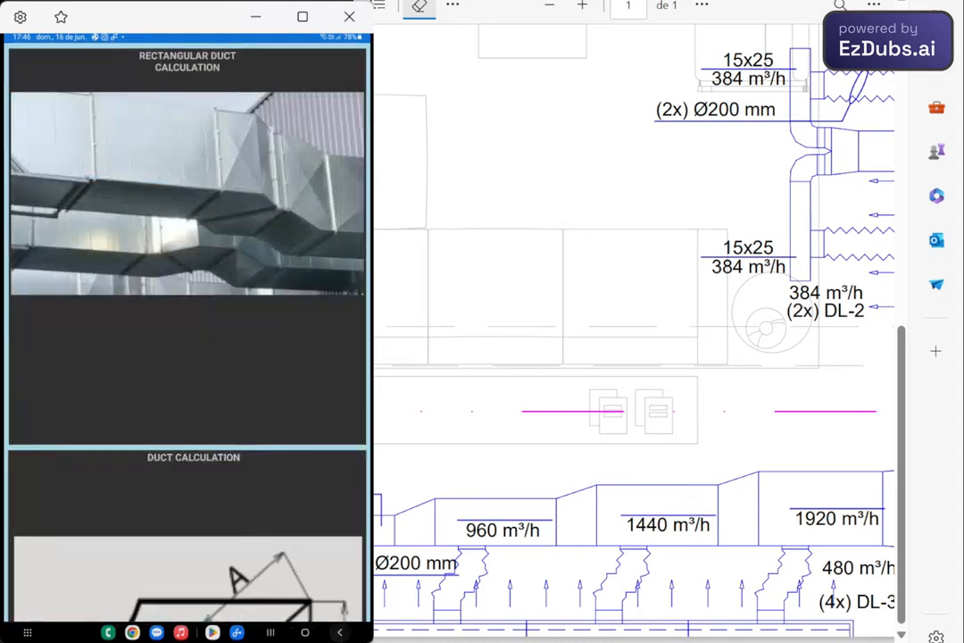
click(187, 590)
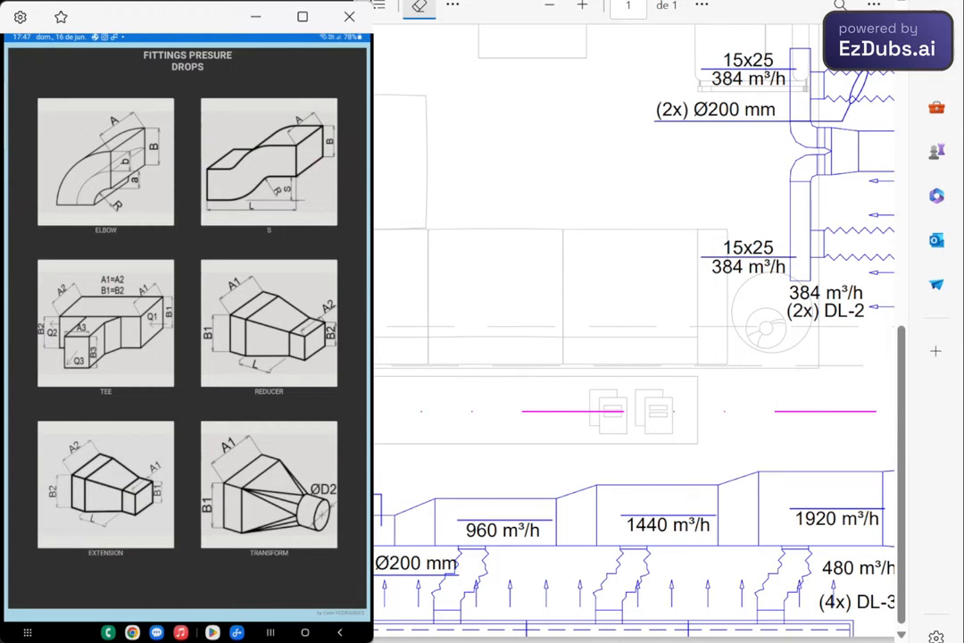
key(Escape)
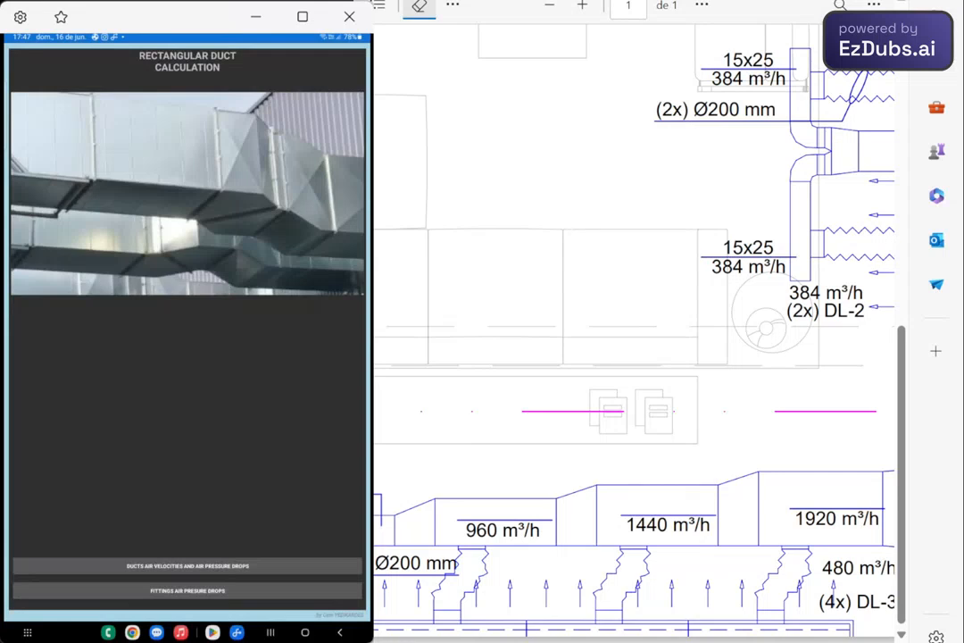
click(188, 567)
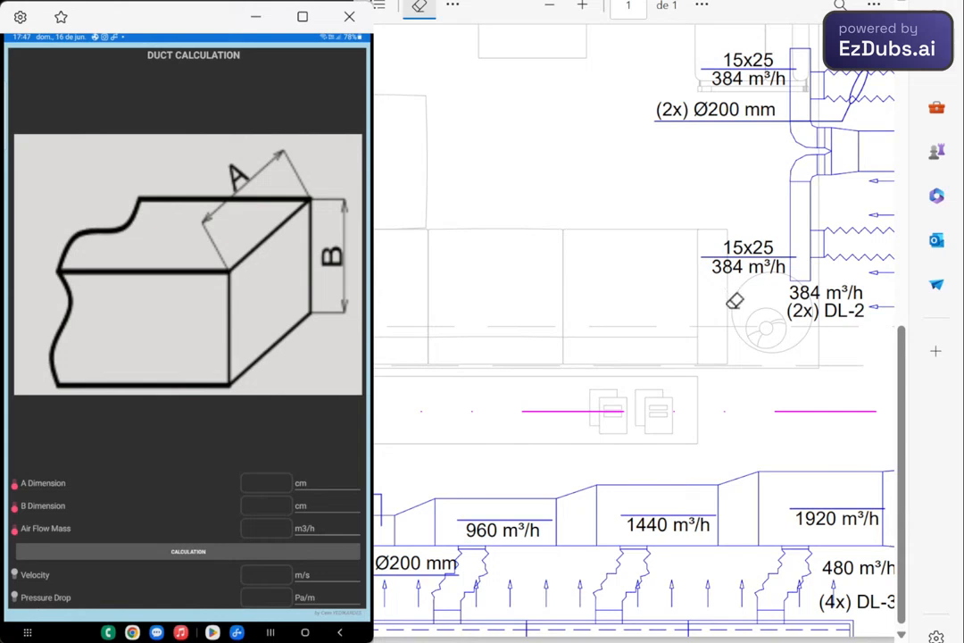
- Handwrite the note "B = 25 cm" with the pen on an empty area of the duct drawing PDF
scroll(733, 264, up, 3)
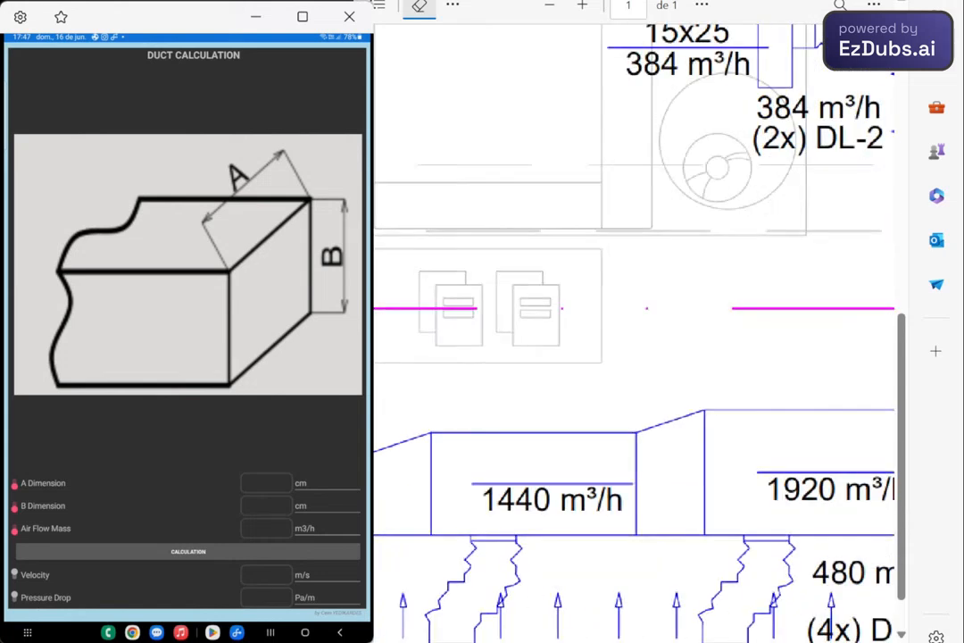
scroll(732, 263, down, 5)
scroll(625, 331, up, 3)
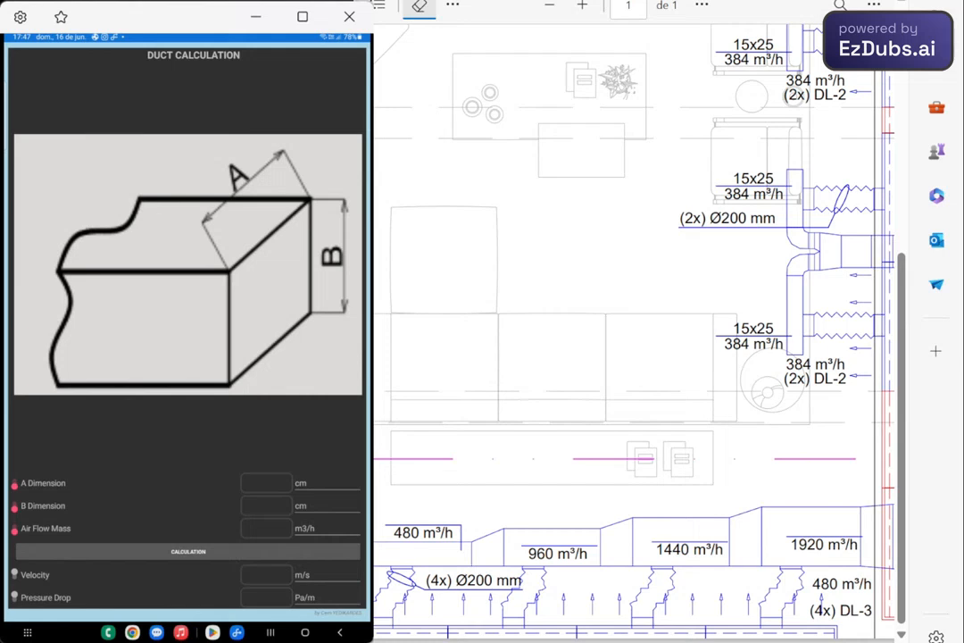
click(419, 5)
click(464, 69)
scroll(415, 77, down, 1)
mouse_move(416, 75)
mouse_down()
mouse_move(405, 94)
mouse_move(490, 100)
mouse_up()
mouse_move(500, 76)
mouse_down()
mouse_move(515, 75)
mouse_move(520, 99)
mouse_move(563, 102)
mouse_up()
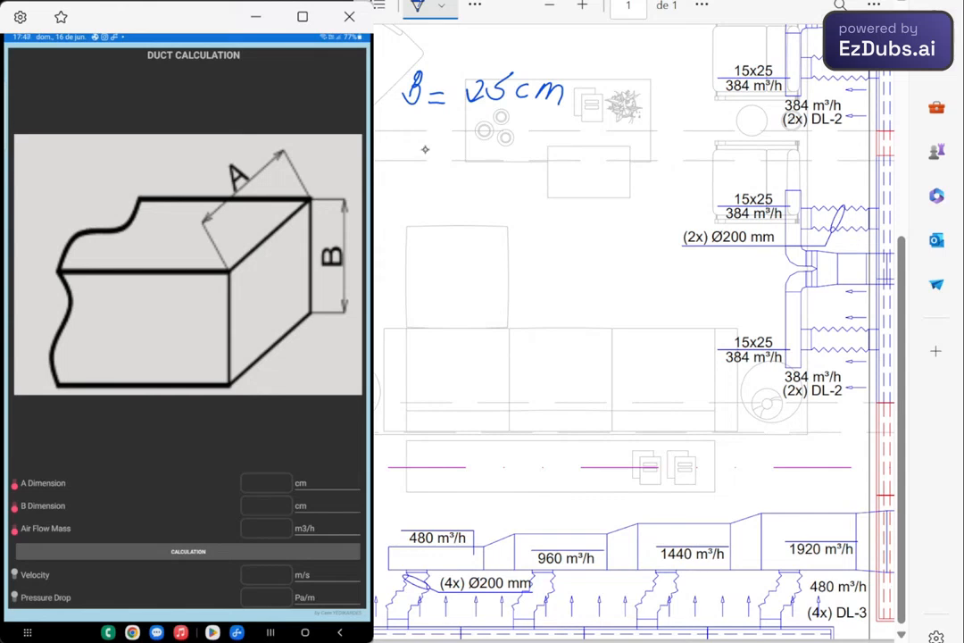
- Handwrite the pressure drop criteria "0,5 Pa/m" and "0,05 mmca/m" below the B = 25 cm note
mouse_move(432, 142)
mouse_down()
mouse_move(434, 170)
mouse_move(506, 143)
mouse_move(529, 159)
mouse_move(584, 157)
mouse_up()
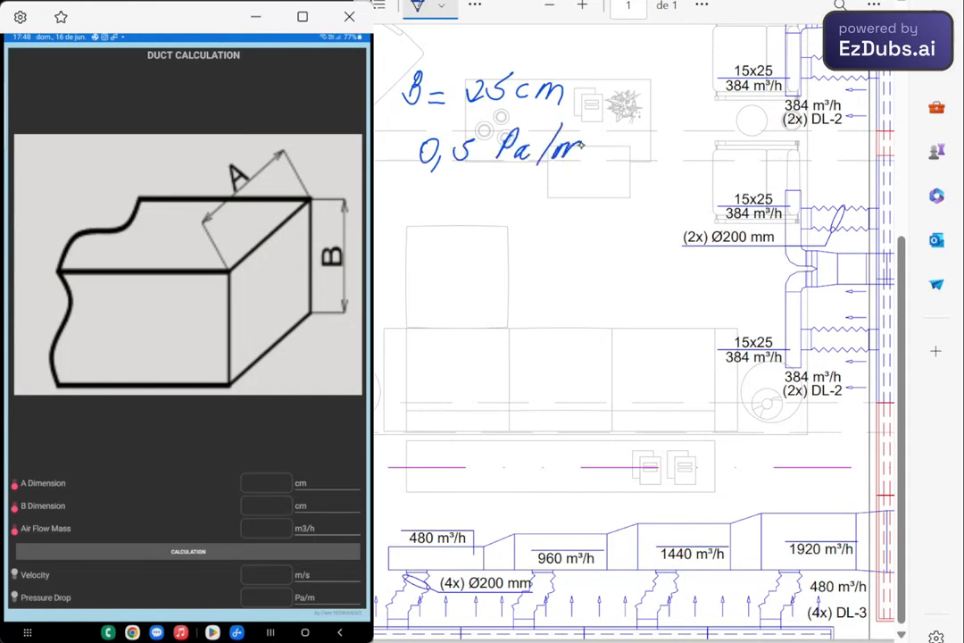
mouse_move(425, 193)
mouse_down()
mouse_move(416, 206)
mouse_move(426, 194)
mouse_up()
drag(437, 209, 435, 216)
drag(451, 197, 449, 199)
drag(469, 196, 465, 211)
mouse_move(469, 196)
mouse_down()
mouse_move(490, 209)
mouse_move(546, 208)
mouse_up()
mouse_move(570, 198)
mouse_down()
mouse_move(582, 211)
mouse_move(621, 208)
mouse_up()
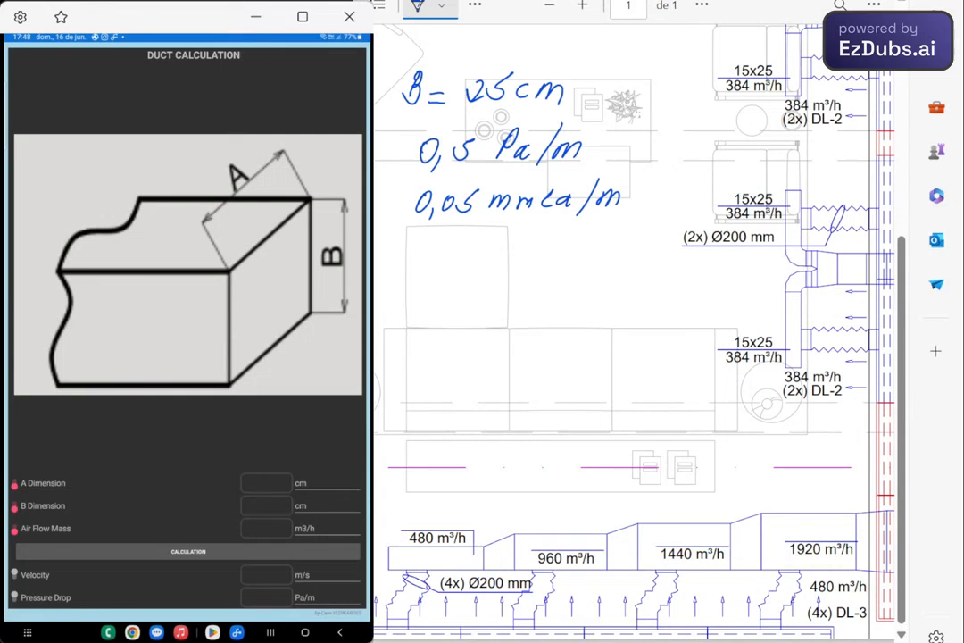
- In the duct calculation, set the A dimension to 50 cm and the B dimension to 25 cm
text(50)
key(Return)
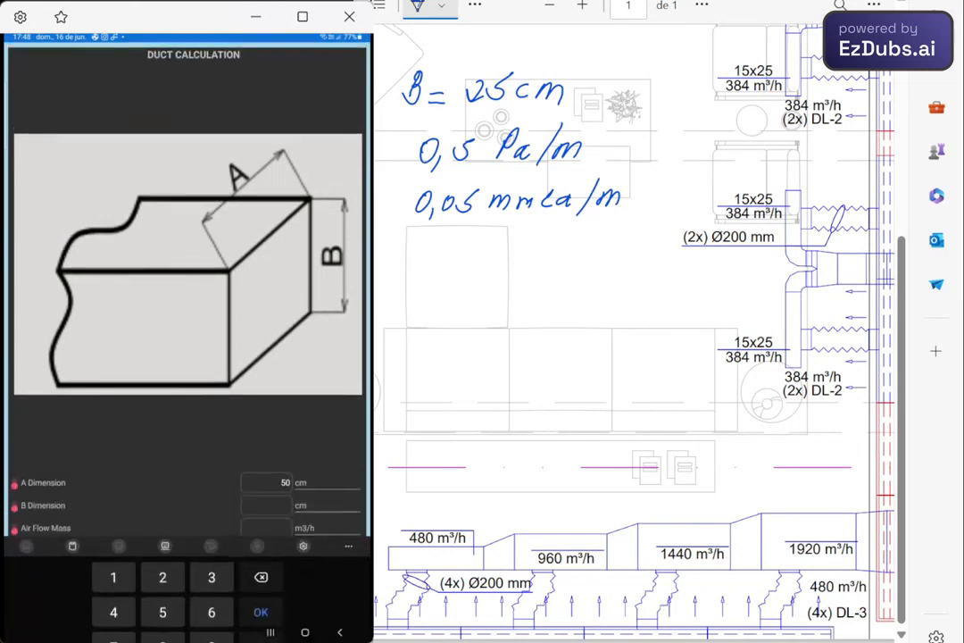
click(268, 507)
text(2)
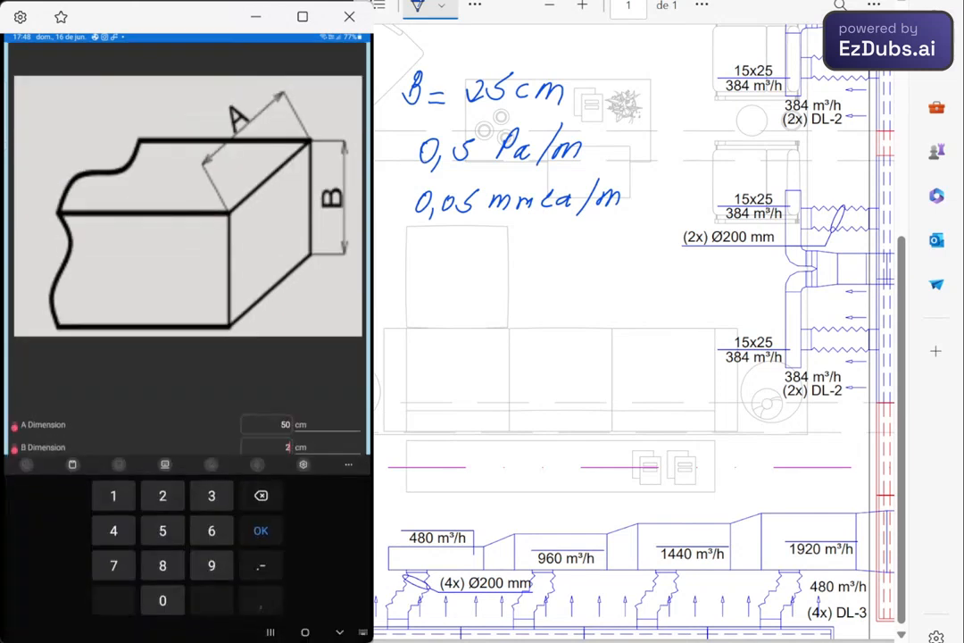
text(5)
key(Return)
- Set the air flow to 1.920 m3/h and calculate the duct's velocity and pressure drop
click(268, 528)
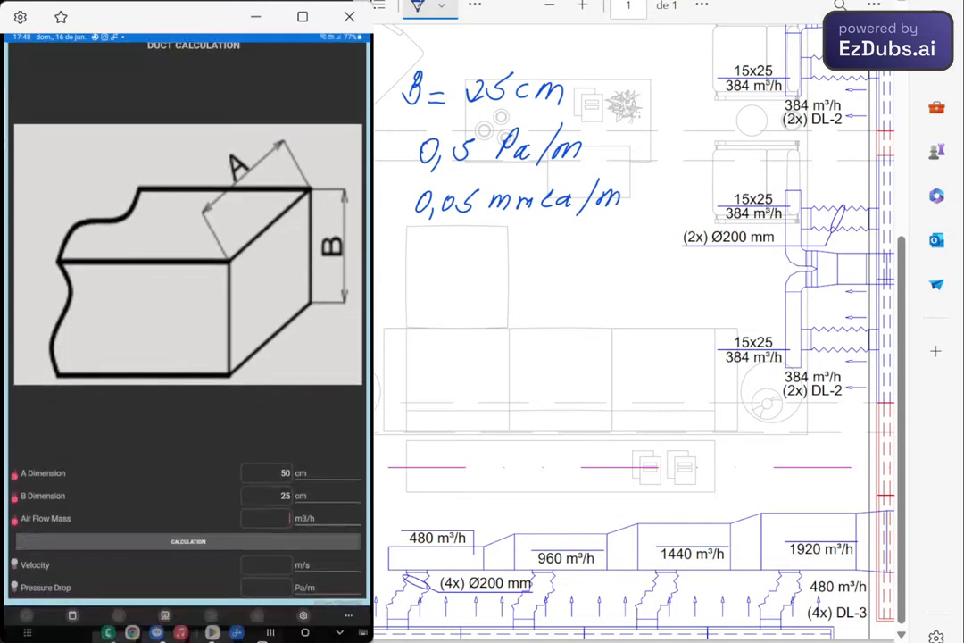
text(1.927)
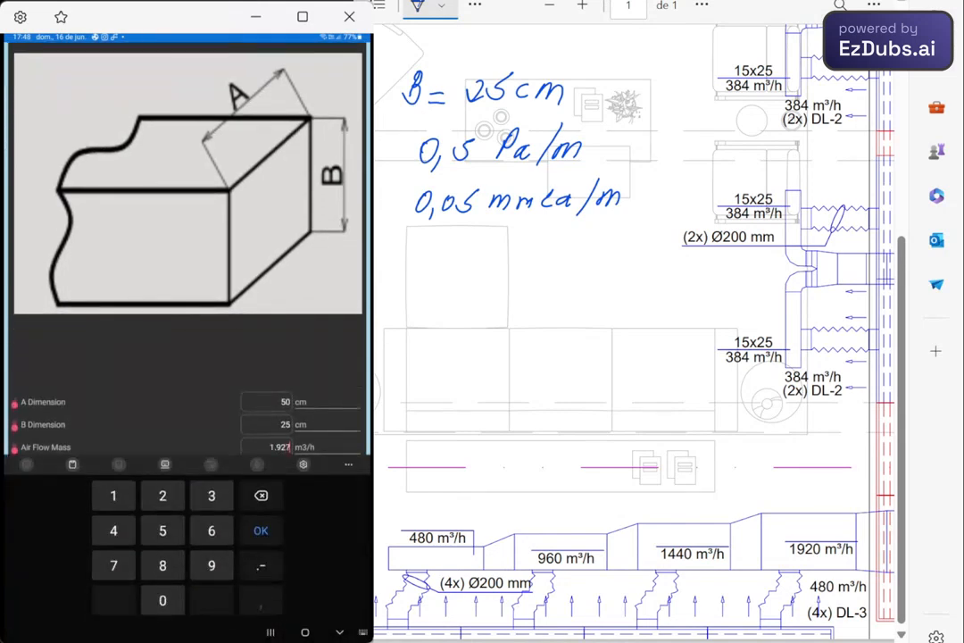
key(BackSpace)
text(0)
key(Return)
click(188, 551)
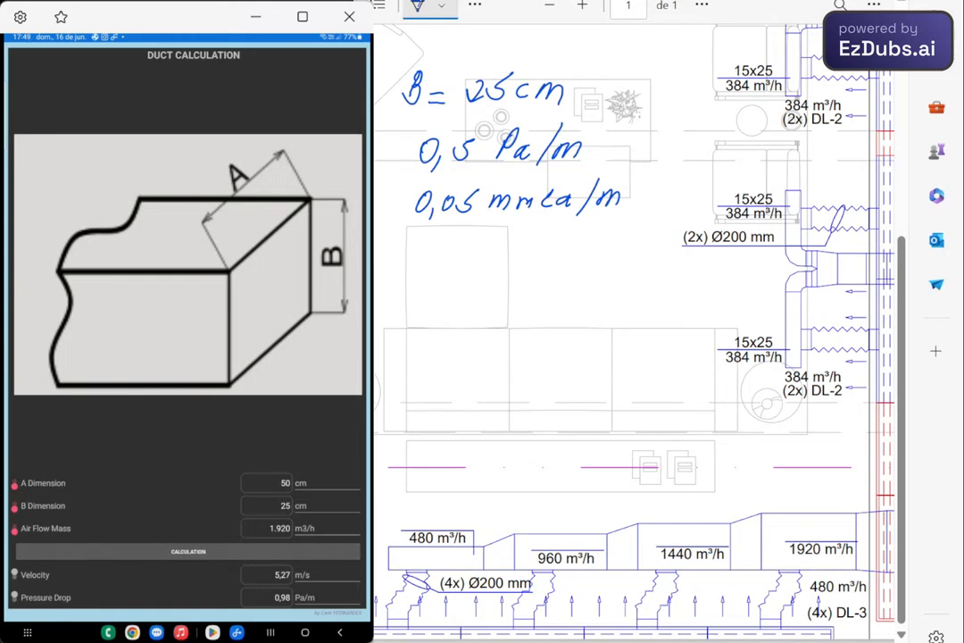
- Clear the A dimension, set the pressure drop to 0,5 Pa/m and recalculate the duct
click(284, 483)
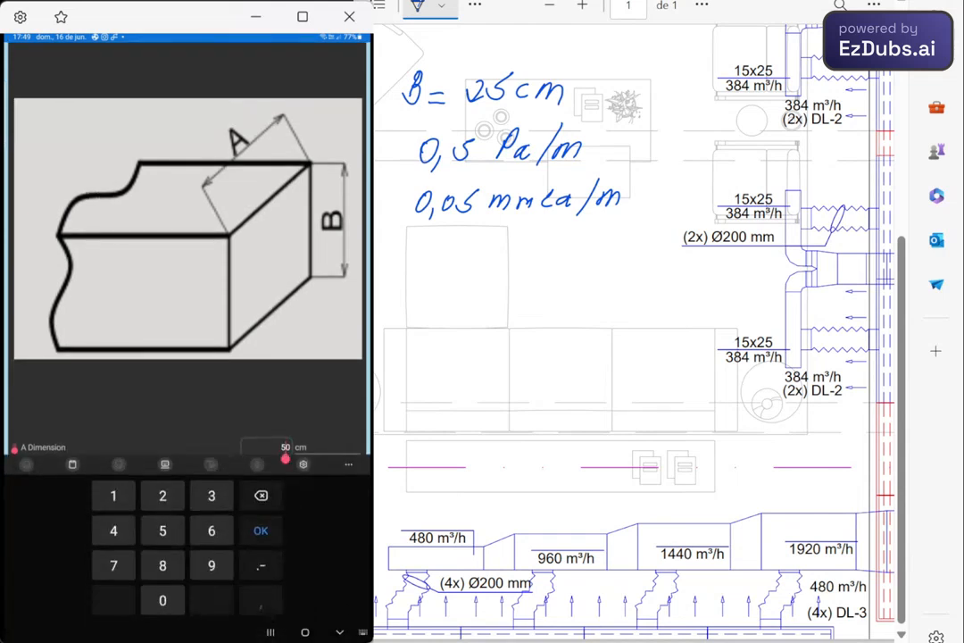
key(BackSpace)
key(BackSpace)
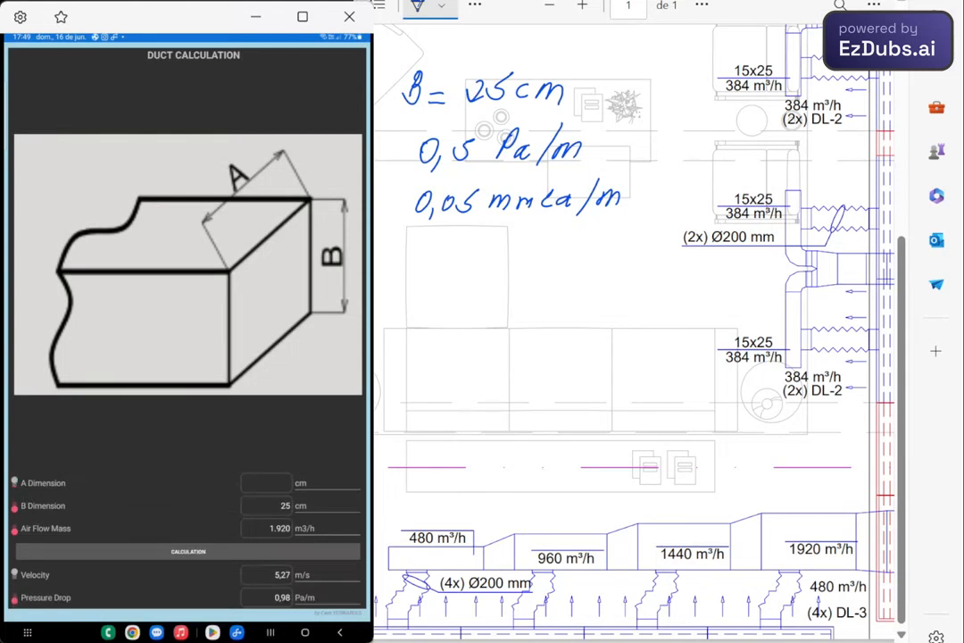
click(279, 597)
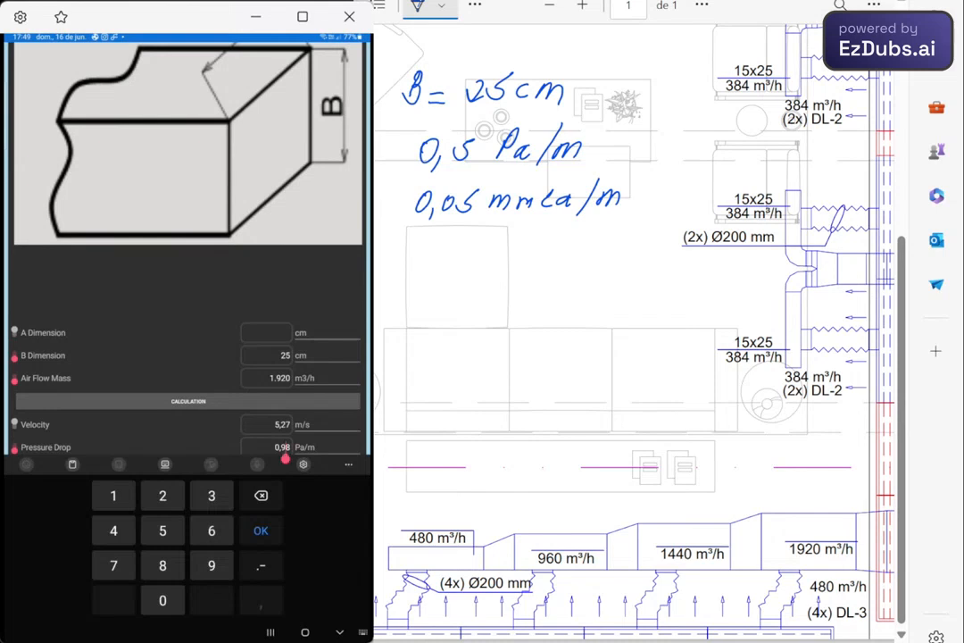
key(BackSpace)
key(BackSpace)
text(5)
key(Return)
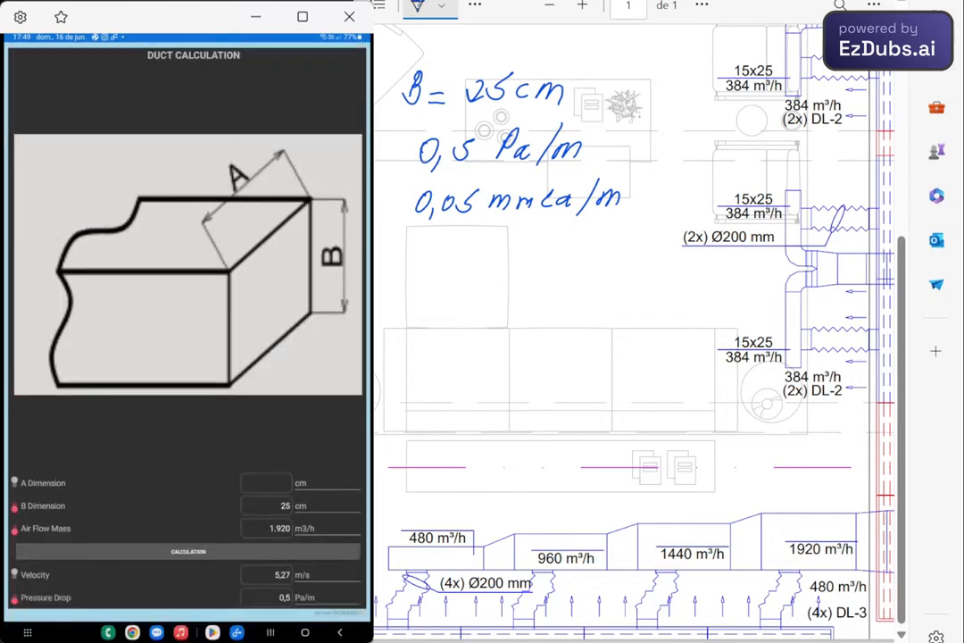
click(188, 552)
- Set the A dimension to 70 cm and recalculate the 1.920 m3/h duct
click(279, 483)
key(BackSpace)
text(0)
key(Return)
click(188, 552)
- Handwrite the size "70 x 25" above the 1920 m³/h duct section on the drawing
scroll(824, 487, up, 3)
drag(676, 458, 745, 469)
drag(744, 456, 728, 469)
drag(756, 456, 778, 470)
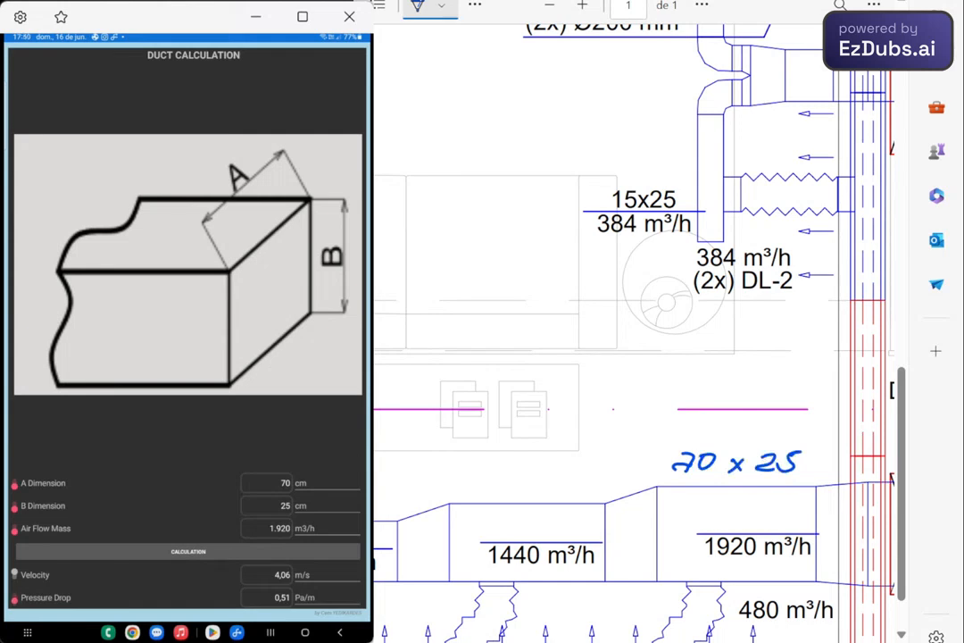
- Set the air flow to 1.440 m3/h in the duct calculation and recalculate
click(285, 597)
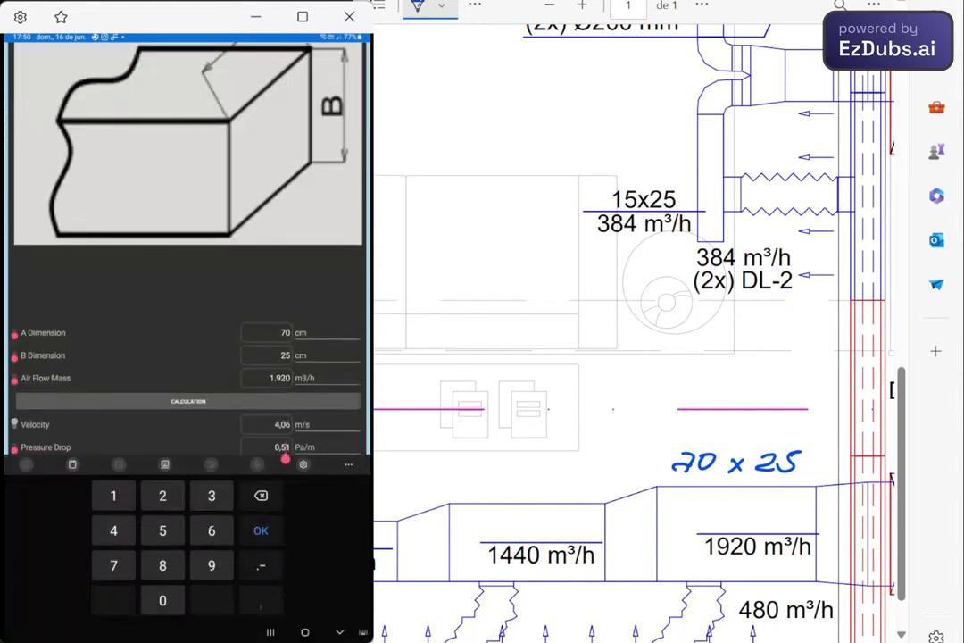
key(BackSpace)
click(280, 379)
key(BackSpace)
key(BackSpace)
key(BackSpace)
text(440)
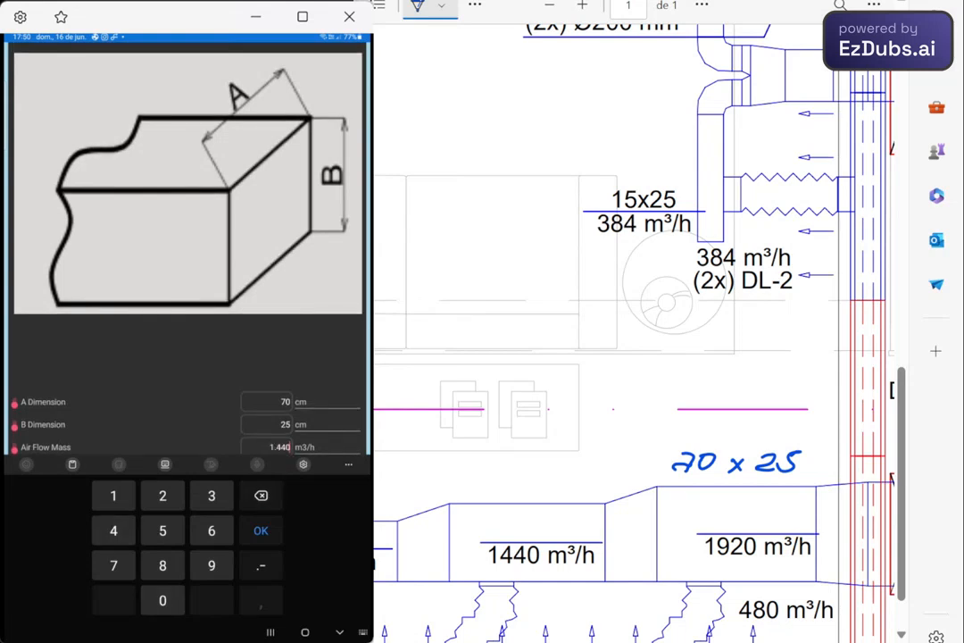
key(Return)
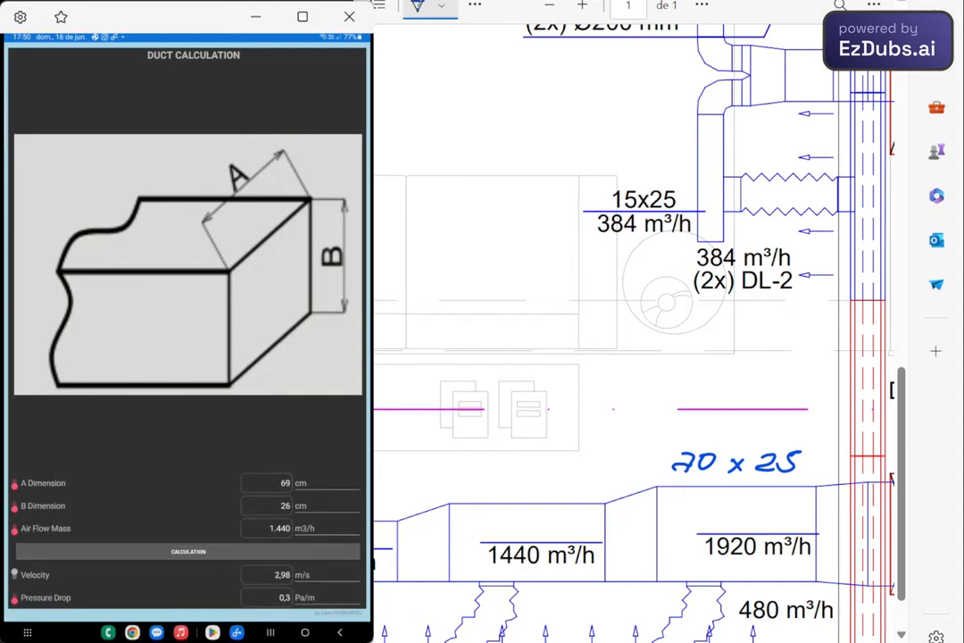
- Set the B dimension to 25 cm and clear the A dimension
click(284, 506)
key(BackSpace)
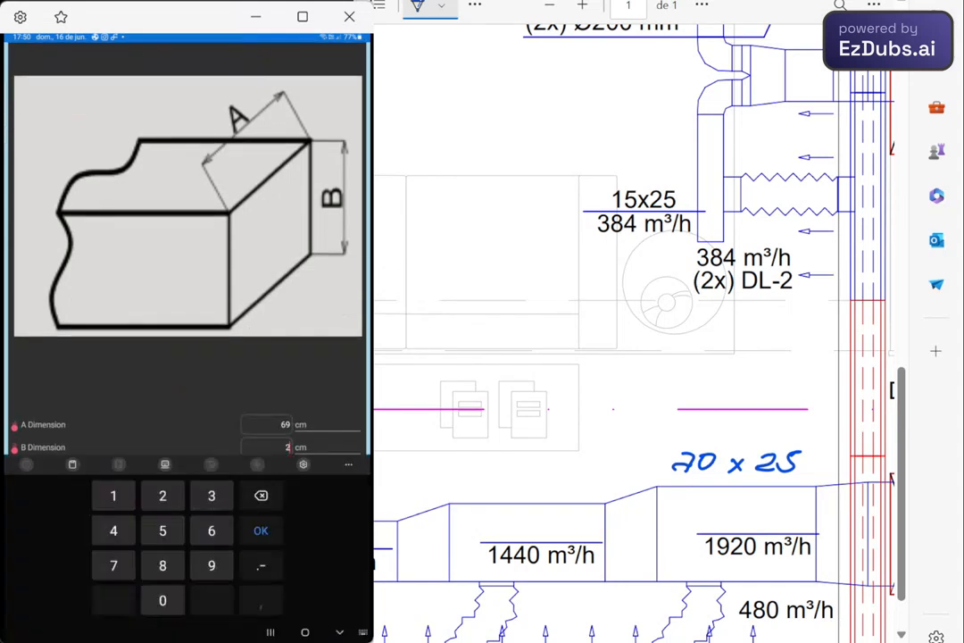
text(5)
click(284, 425)
key(BackSpace)
key(BackSpace)
key(Return)
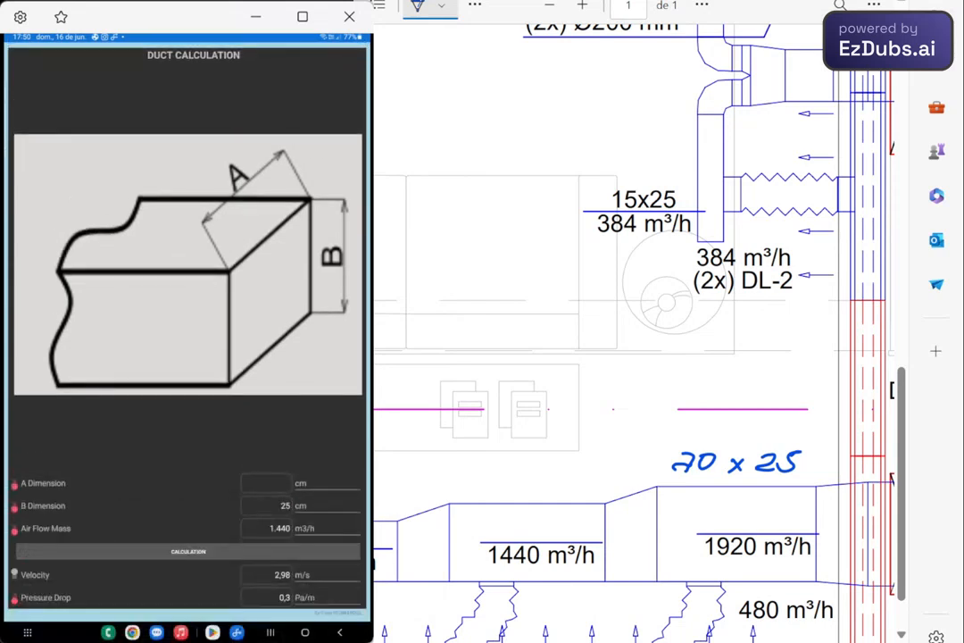
- Set the pressure drop to 0,5 Pa/m and calculate the A dimension for the 1.440 m3/h duct
click(284, 598)
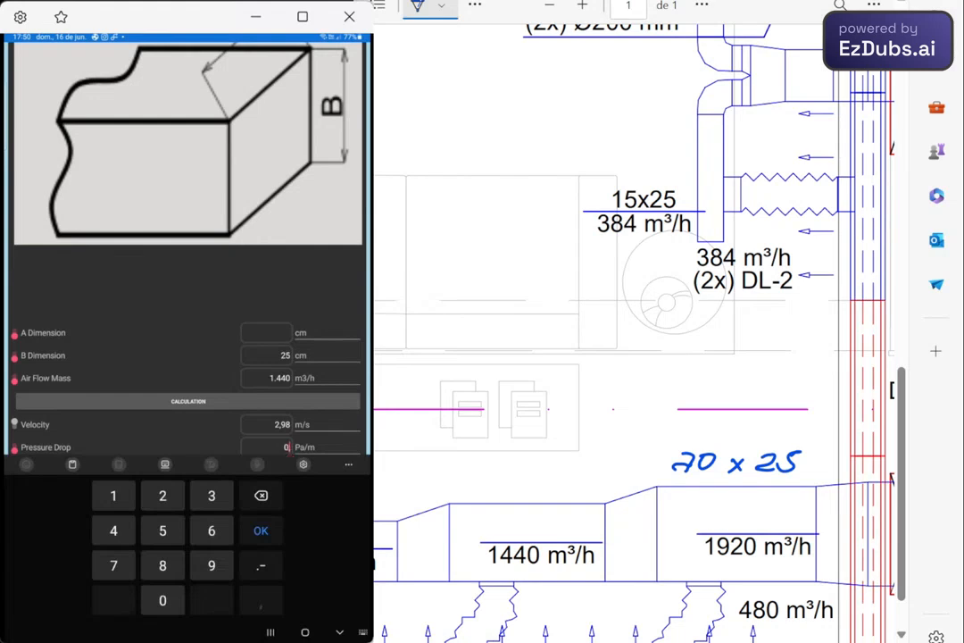
click(261, 531)
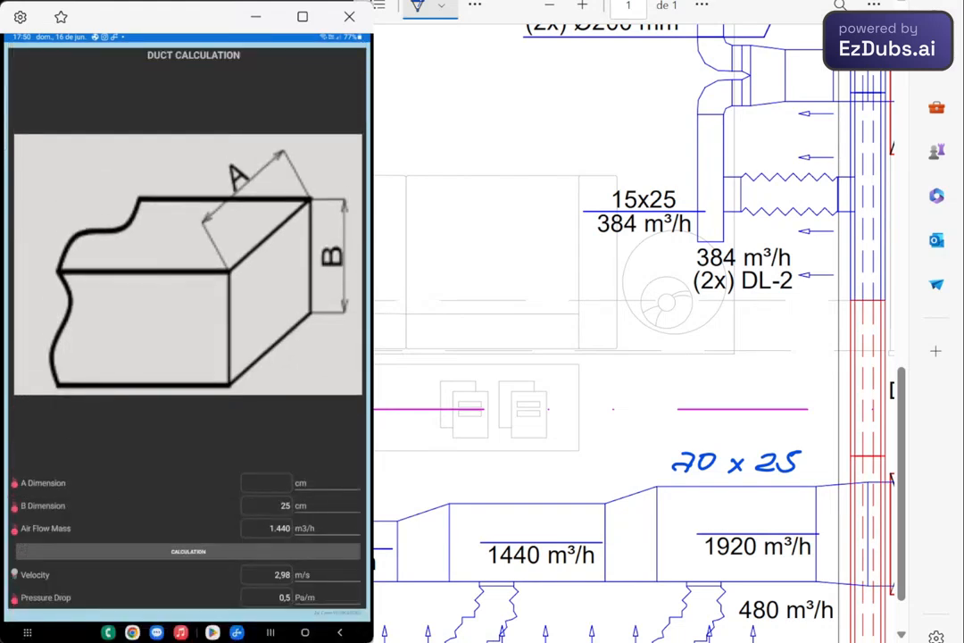
click(188, 551)
- Handwrite the size "50 x 25" above the 1440 m³/h duct section on the drawing
mouse_move(482, 477)
mouse_down()
mouse_move(475, 493)
mouse_move(503, 479)
mouse_move(529, 496)
mouse_up()
mouse_move(530, 484)
mouse_down()
mouse_move(518, 499)
mouse_move(563, 492)
mouse_up()
drag(586, 474, 568, 493)
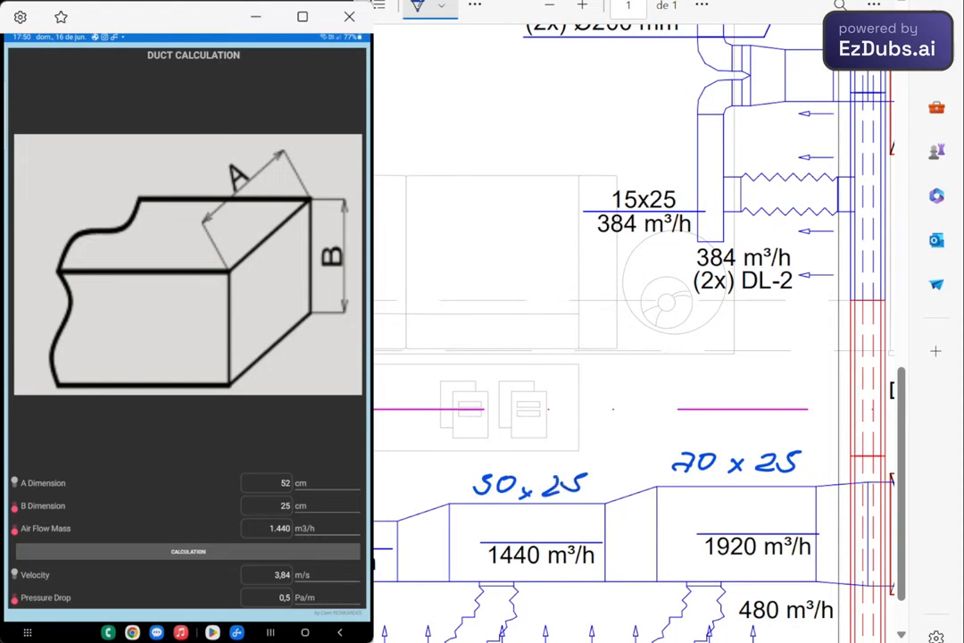
- Clear the A dimension in the duct calculation, ready for sizing the 960 m³/h duct section
scroll(634, 334, left, 3)
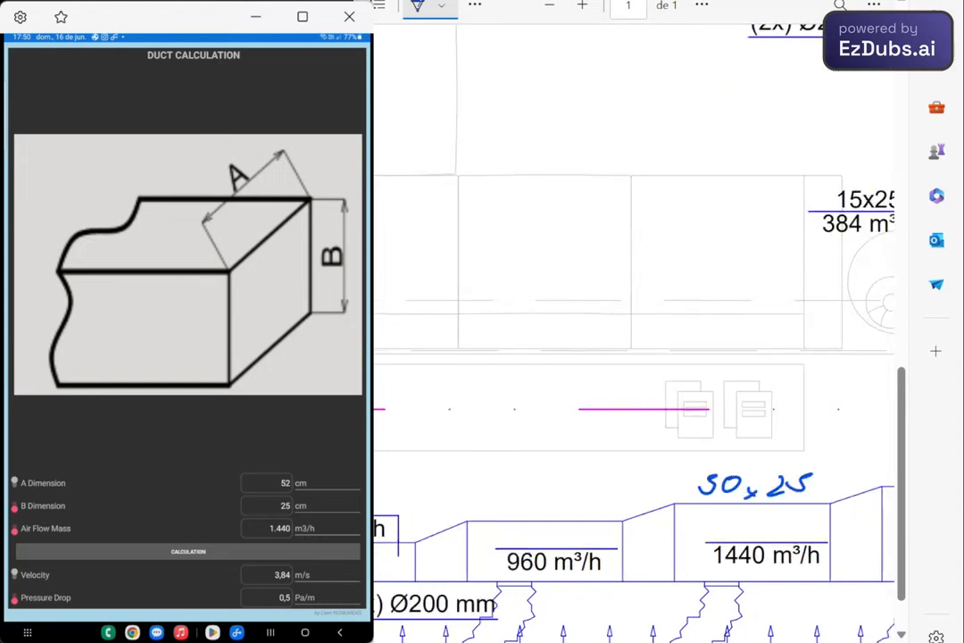
scroll(634, 334, down, 2)
scroll(634, 334, left, 2)
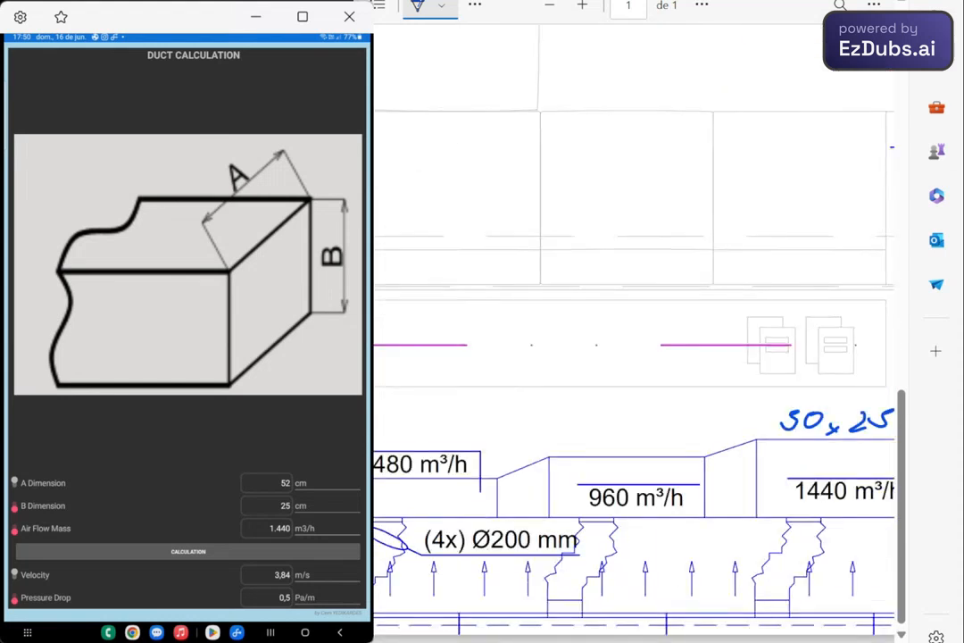
scroll(661, 447, up, 1)
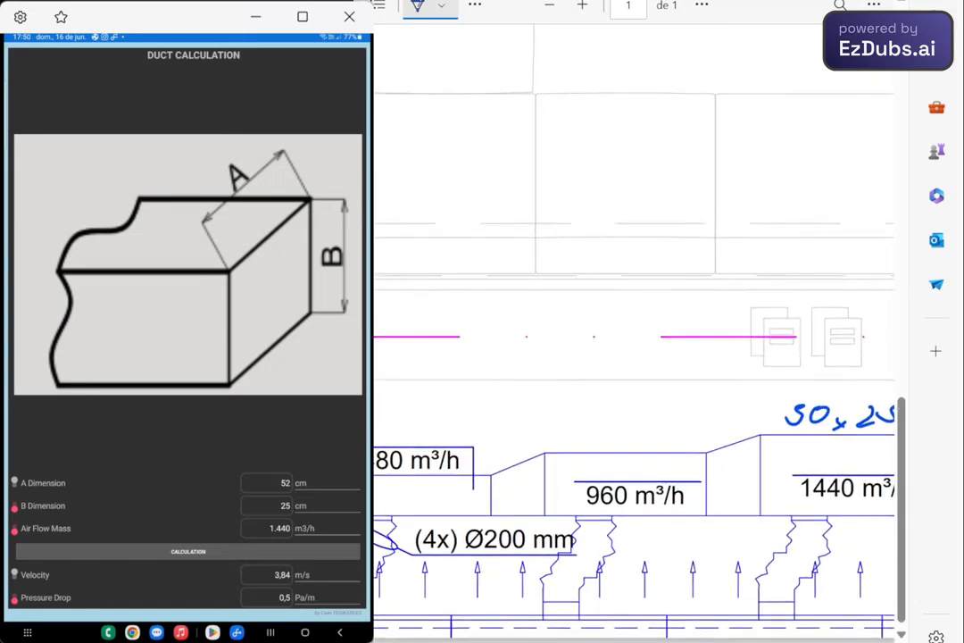
scroll(674, 335, up, 1)
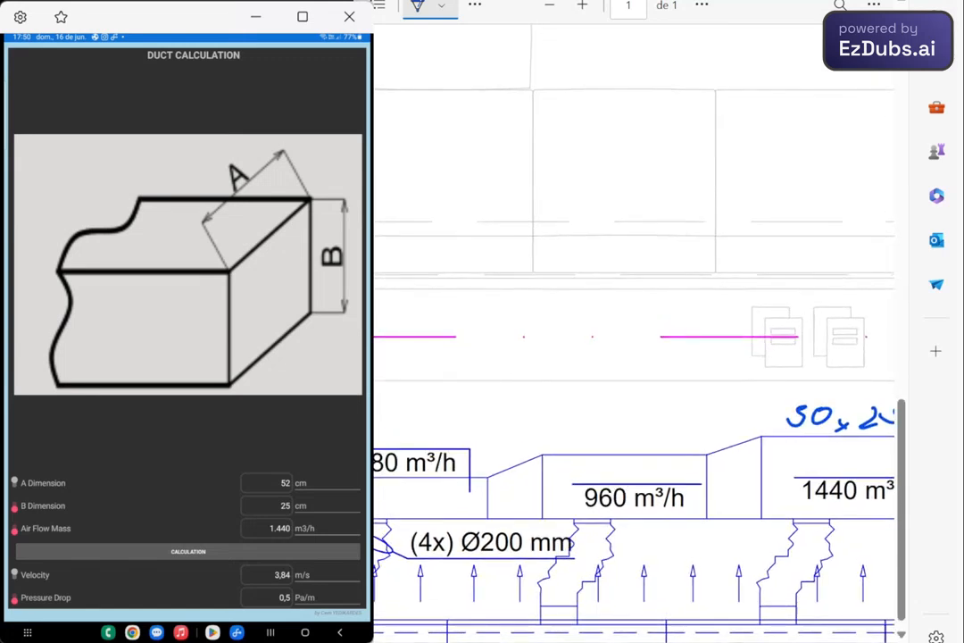
click(268, 484)
click(261, 494)
click(262, 494)
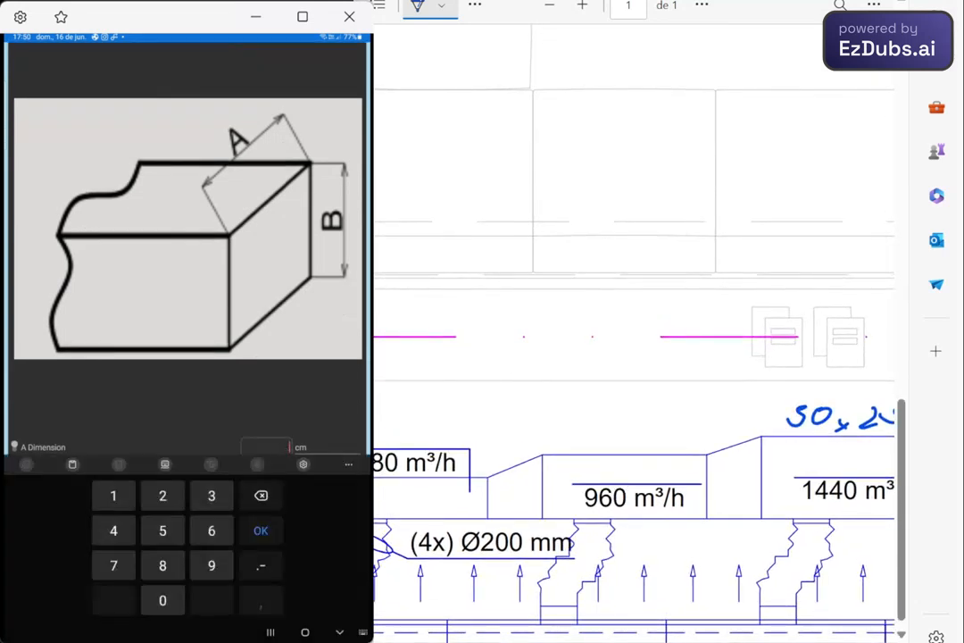
click(261, 531)
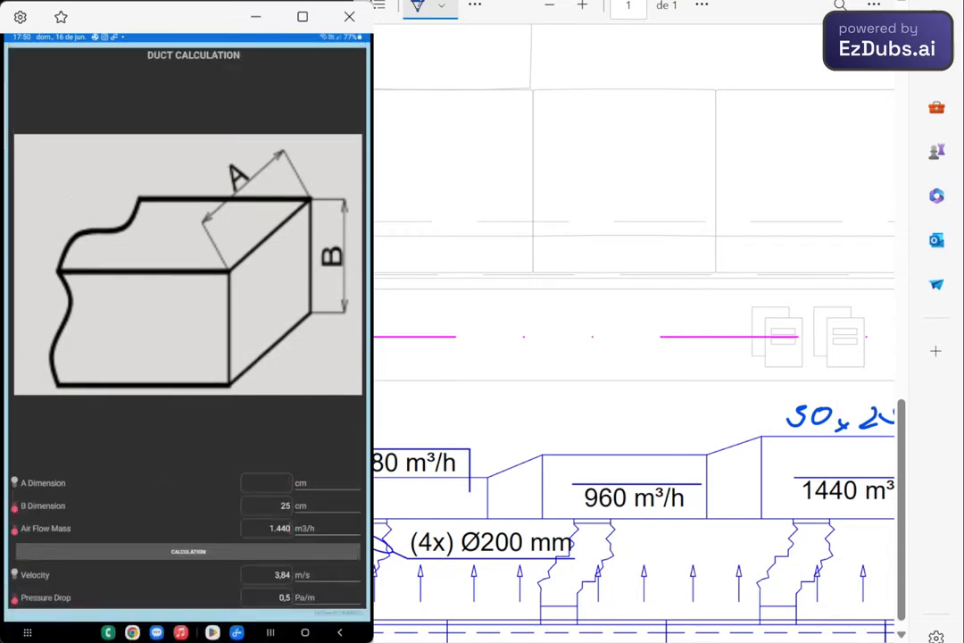
- Set the air flow to 960 m3/h and calculate the A dimension of the duct
click(268, 528)
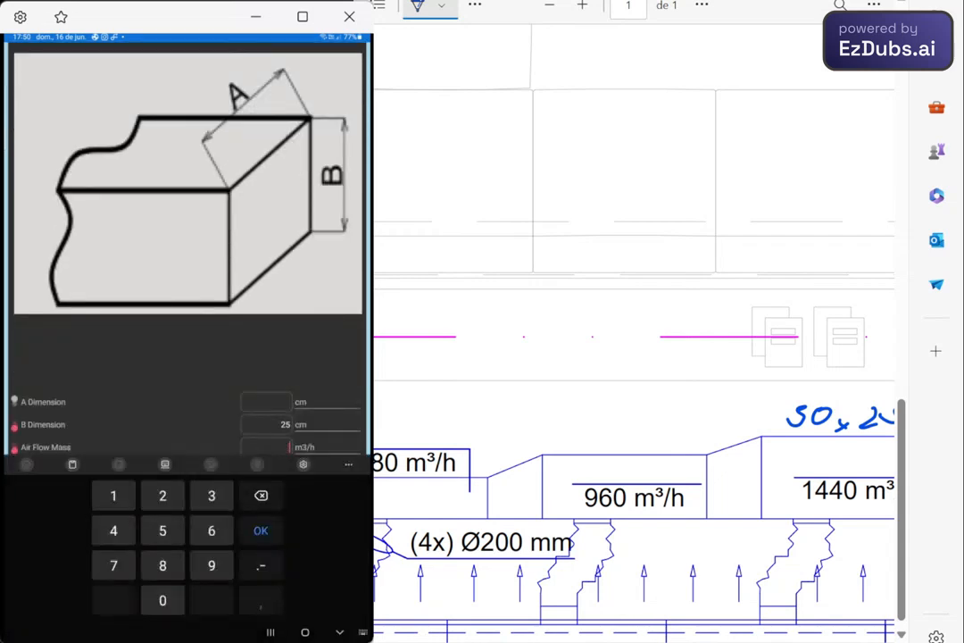
text(960)
click(260, 531)
scroll(634, 357, left, 3)
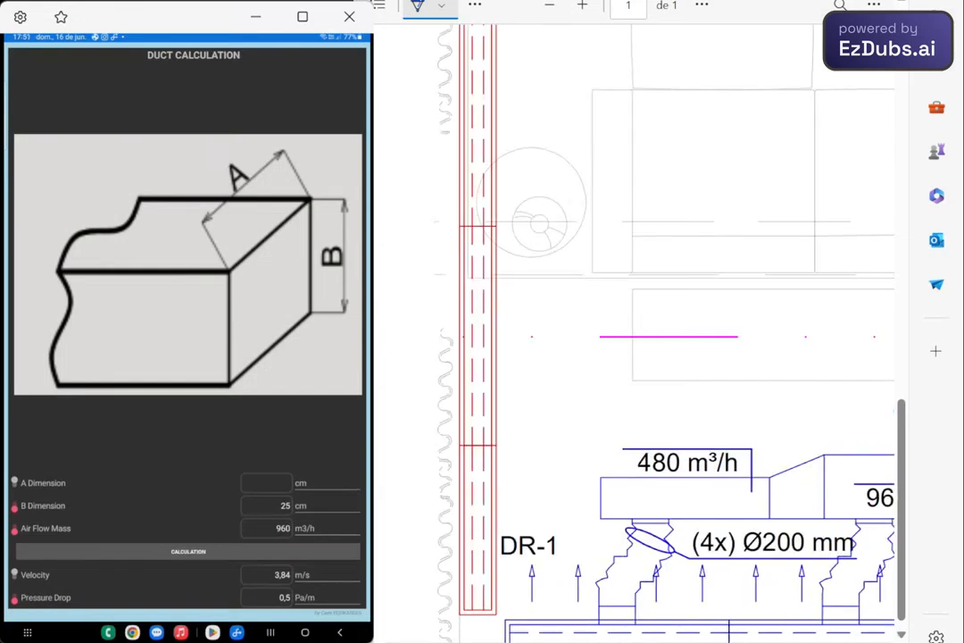
- Handwrite the size "40 x 25" above the 960 m³/h duct section on the drawing
scroll(634, 357, right, 3)
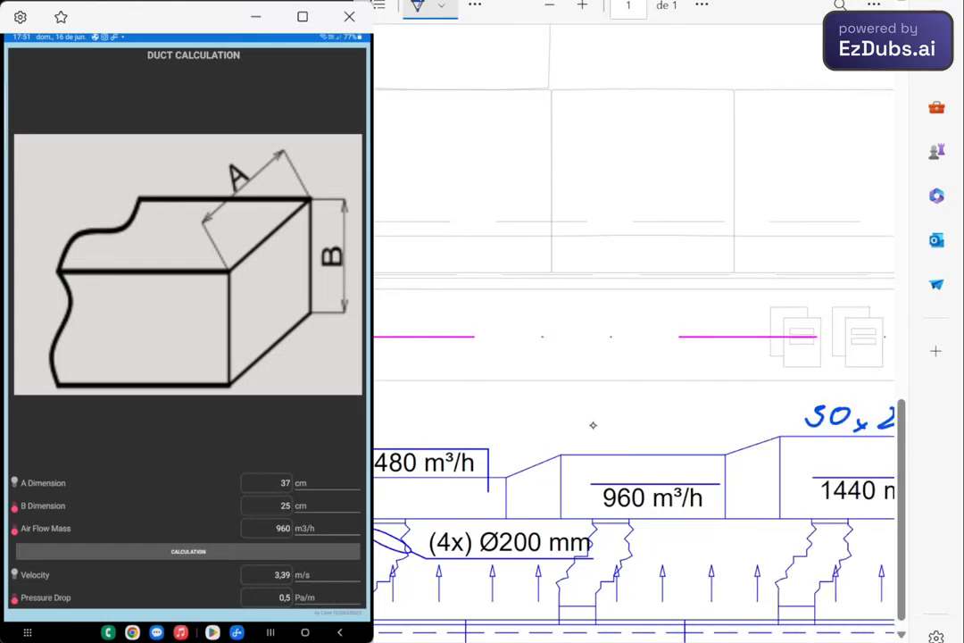
drag(598, 417, 608, 445)
drag(625, 432, 624, 433)
drag(645, 437, 657, 450)
mouse_move(657, 437)
mouse_down()
mouse_move(646, 450)
mouse_move(687, 447)
mouse_up()
drag(715, 426, 700, 447)
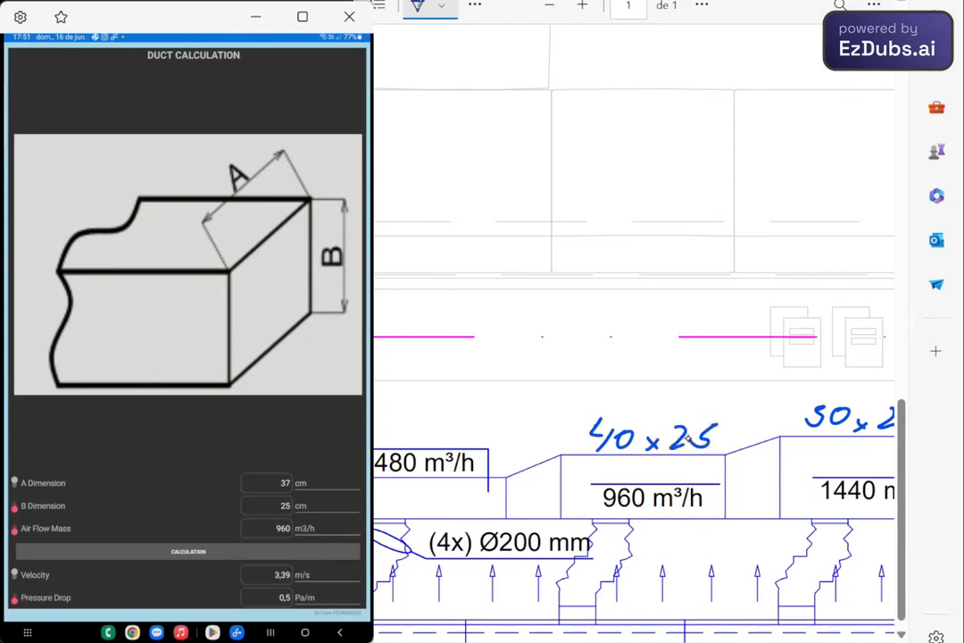
- Set the air flow to 480 m3/h in the duct calculation for the end section of the branch
scroll(689, 437, left, 3)
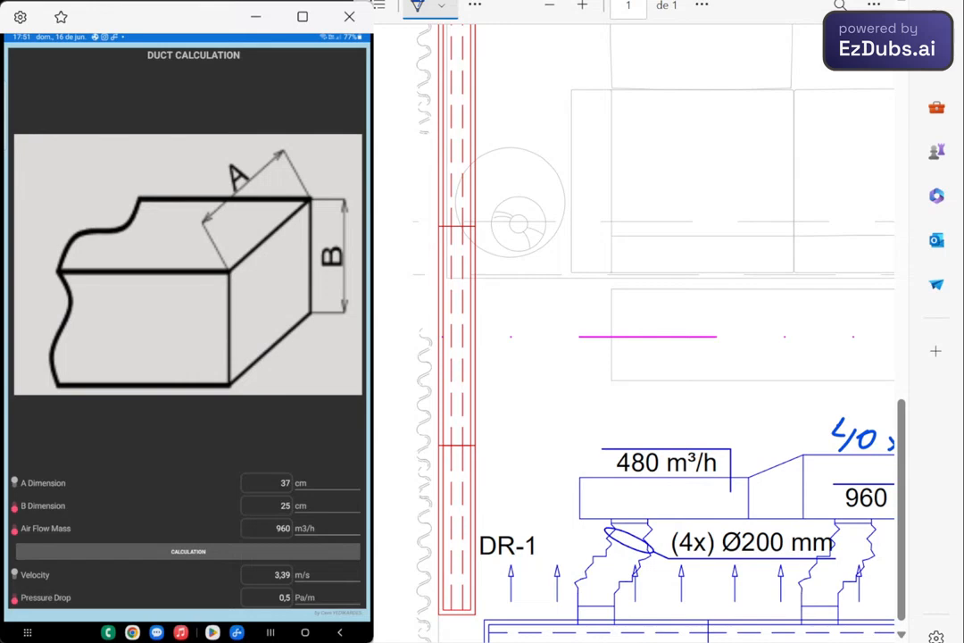
click(327, 528)
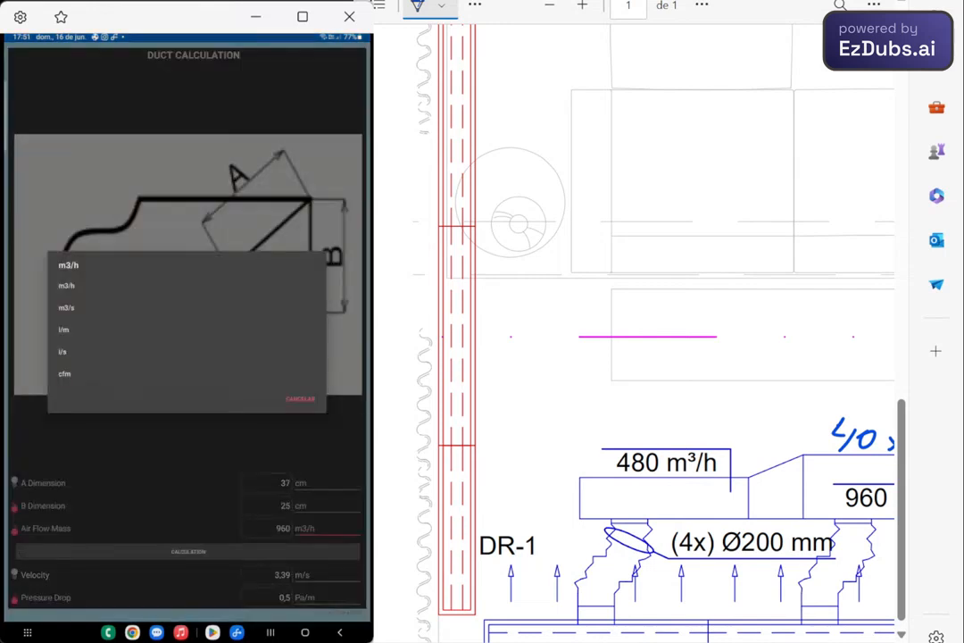
key(Escape)
click(265, 528)
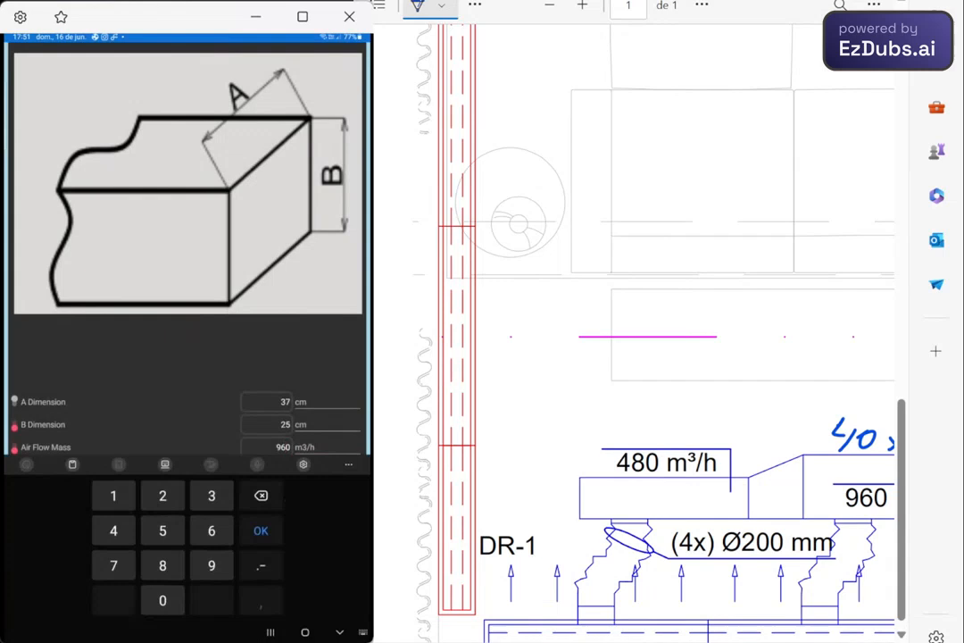
key(BackSpace)
key(BackSpace)
key(BackSpace)
text(480)
key(Return)
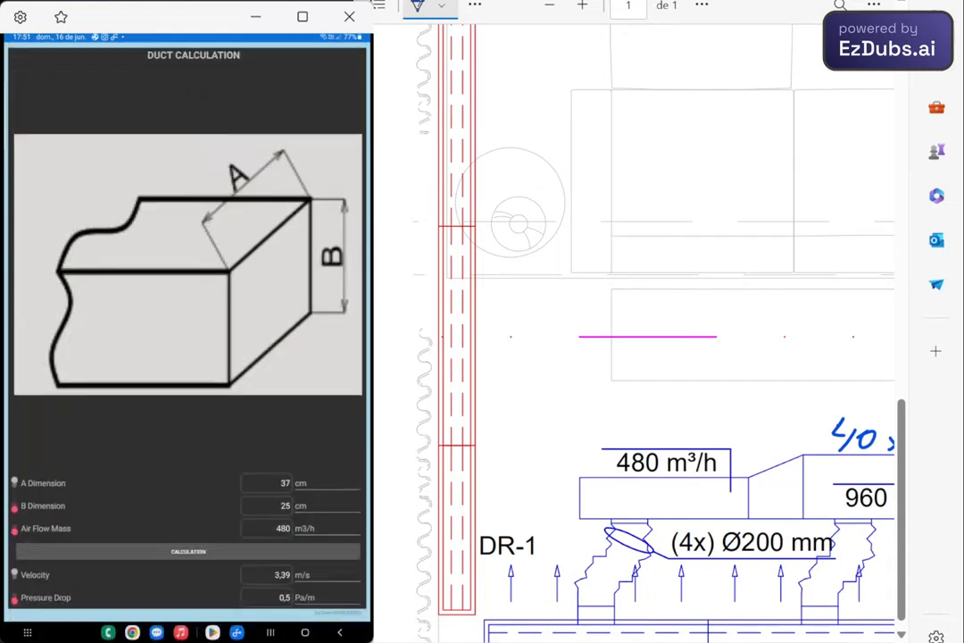
- Clear the A dimension and calculate it for the 480 m3/h duct
click(281, 483)
click(290, 447)
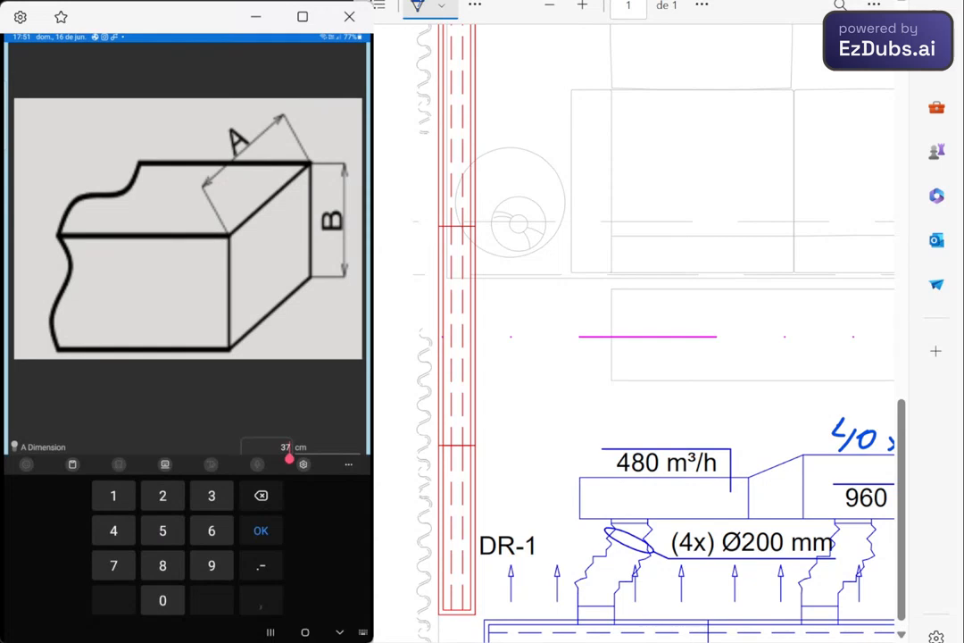
key(BackSpace)
key(BackSpace)
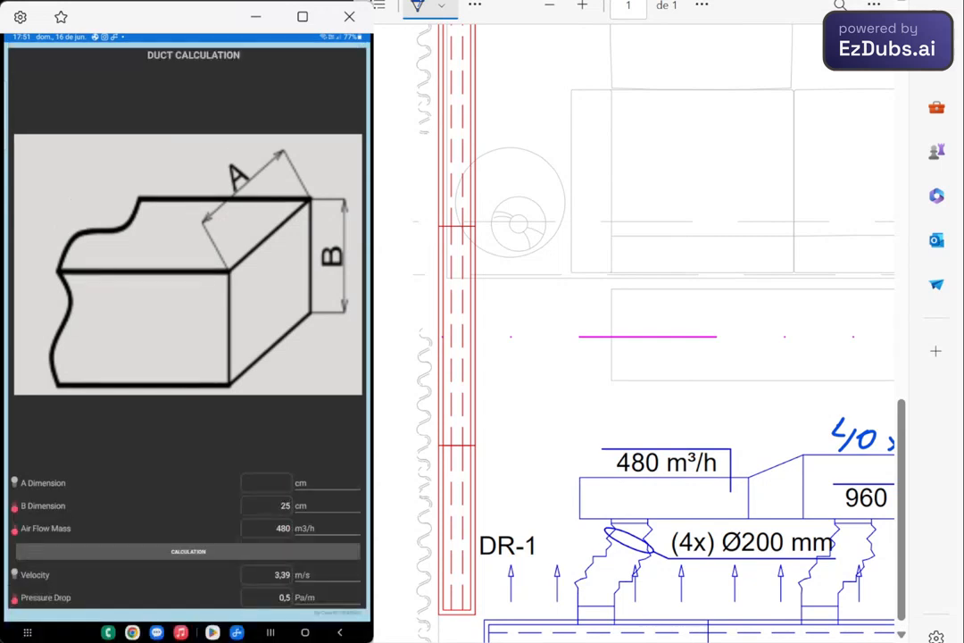
click(189, 552)
- Handwrite the size "25 x 25" above the 480 m³/h duct section on the drawing
drag(587, 423, 599, 437)
mouse_move(618, 418)
mouse_down()
mouse_move(604, 438)
mouse_move(633, 440)
mouse_up()
drag(656, 423, 675, 438)
drag(698, 421, 681, 439)
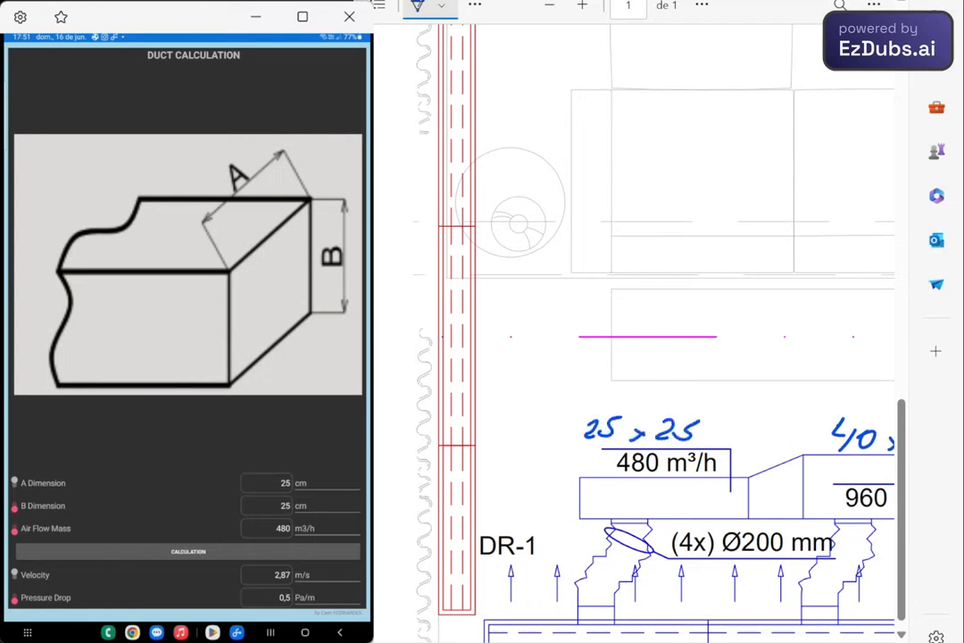
scroll(665, 357, up, 3)
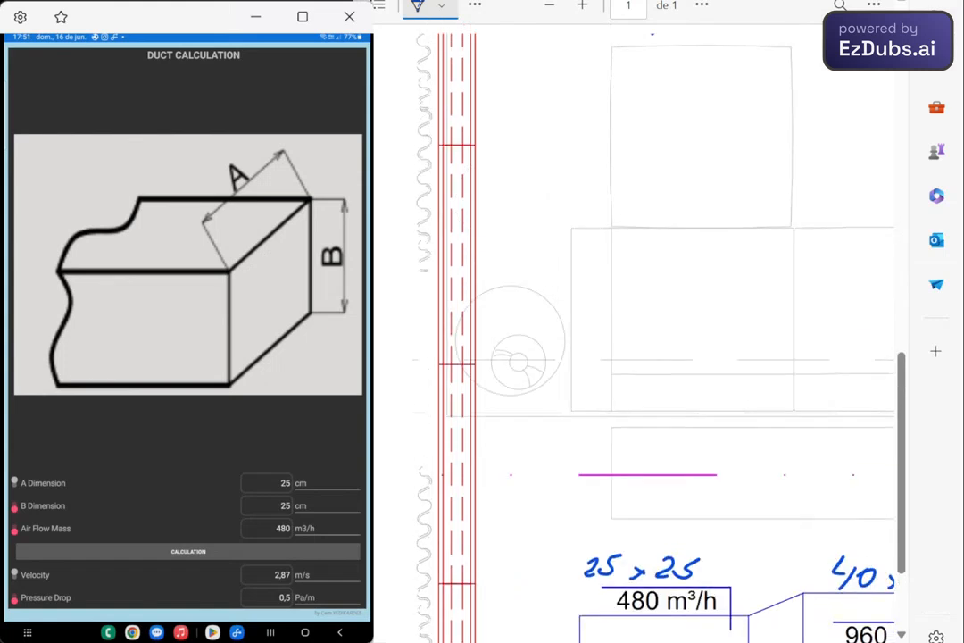
scroll(665, 357, up, 1)
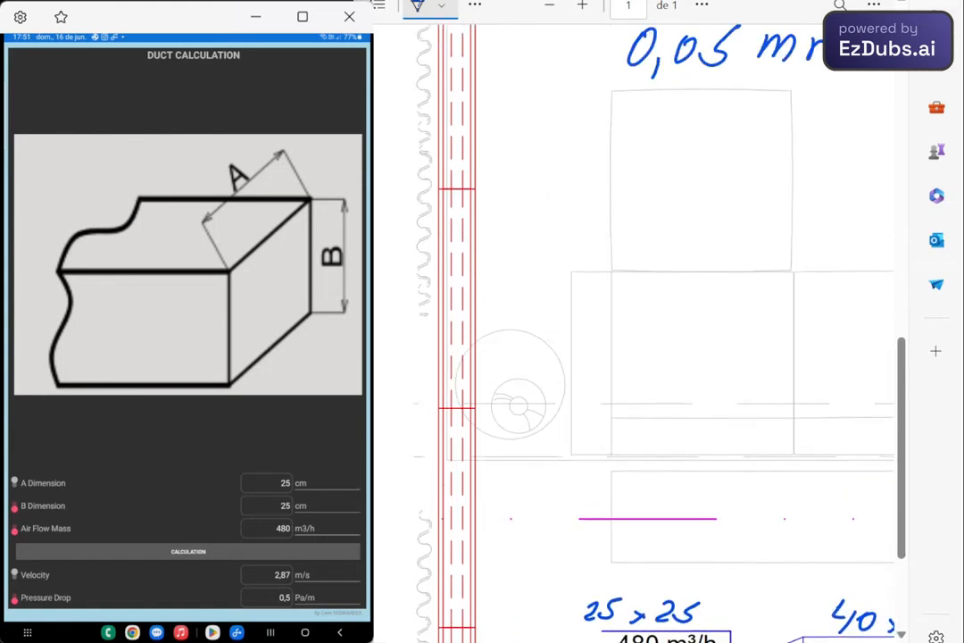
scroll(677, 167, down, 1)
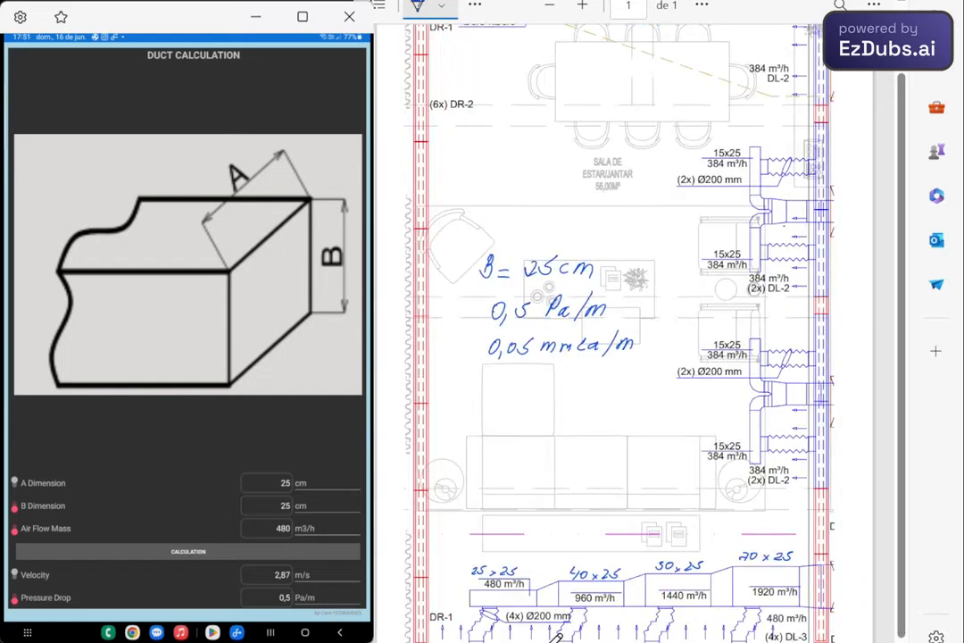
scroll(699, 589, up, 3)
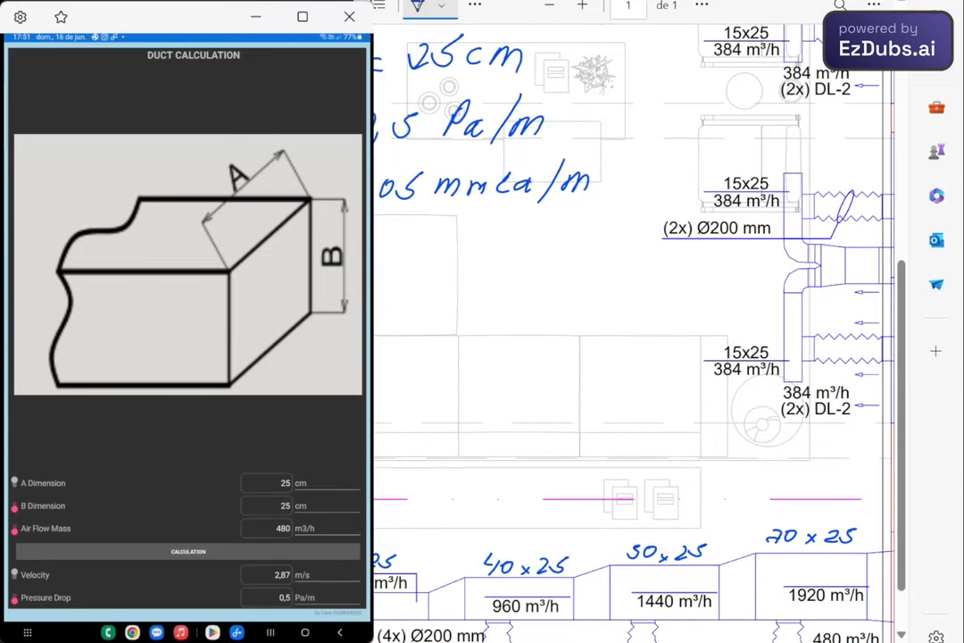
scroll(633, 330, left, 3)
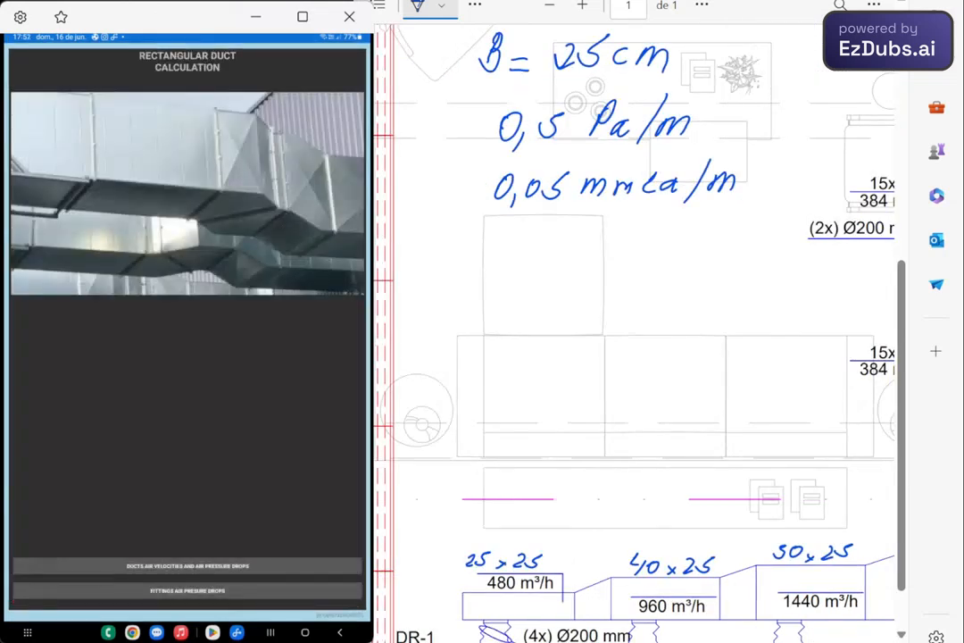
- Open the elbow pressure drop calculation among the fittings and set A to 50 cm, B to 20 cm and the R radius to 15 cm
click(188, 590)
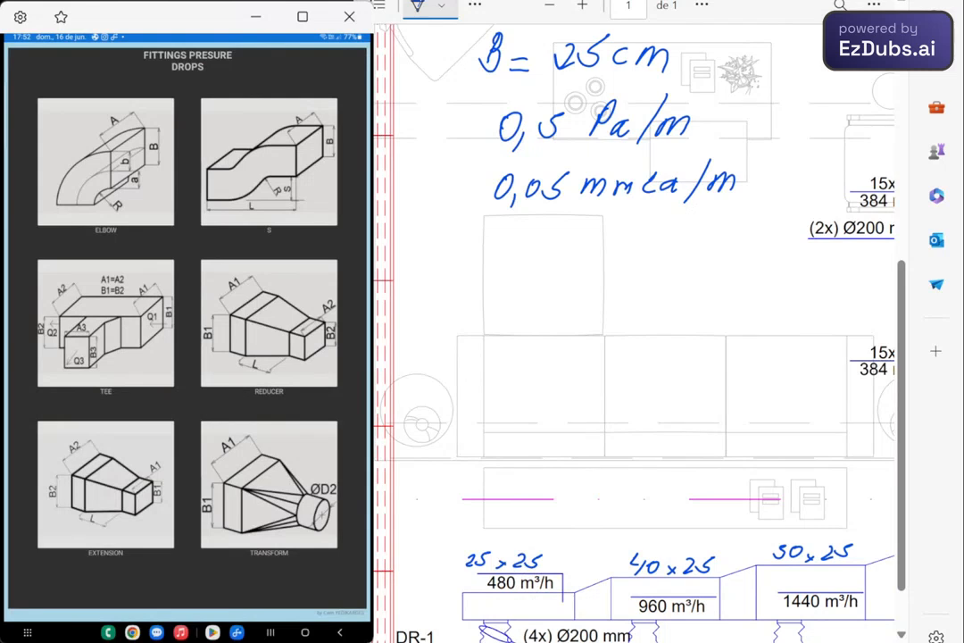
click(105, 163)
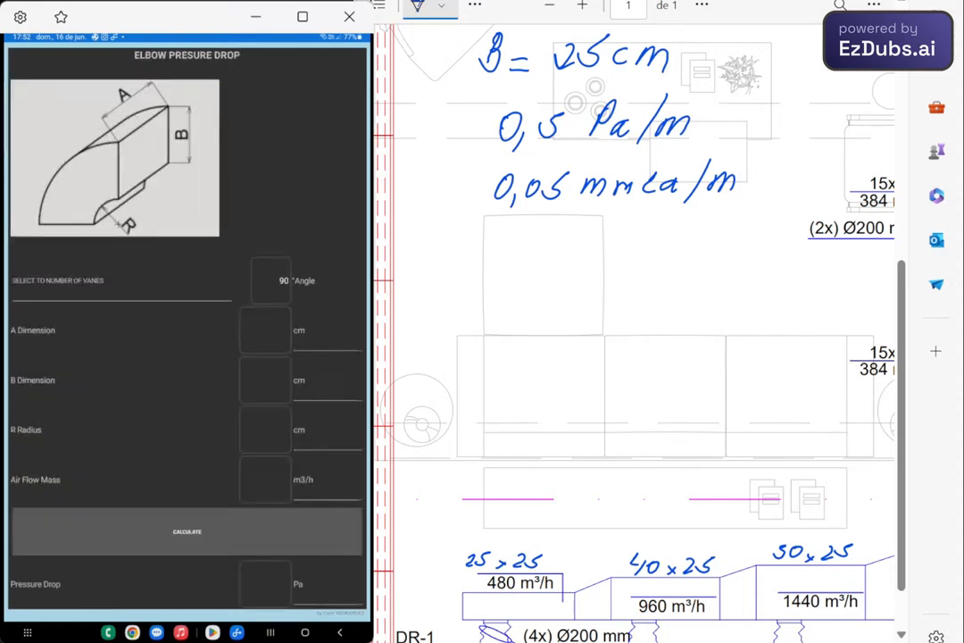
click(265, 330)
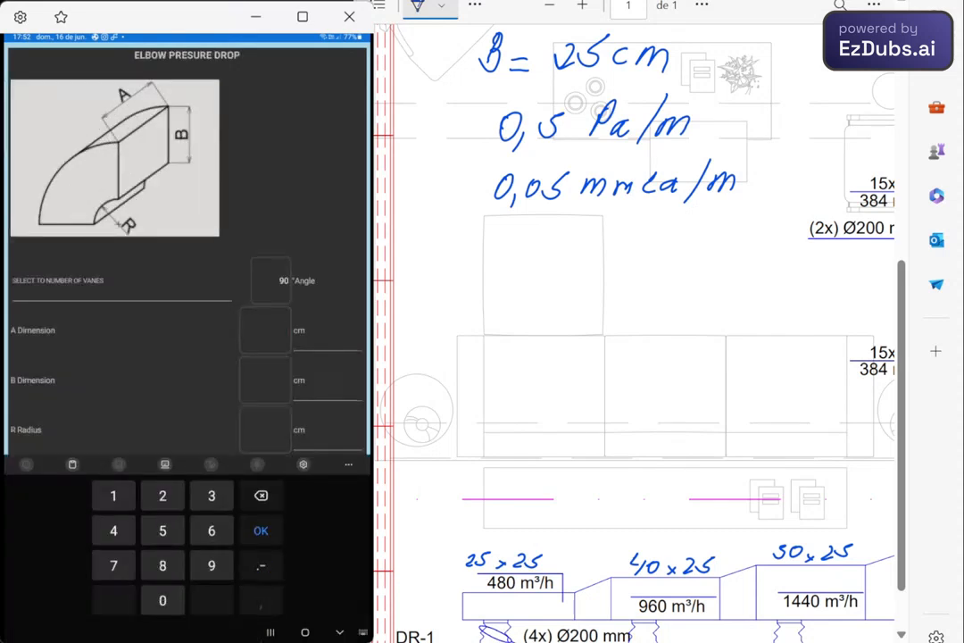
text(50)
key(Tab)
text(20)
key(Tab)
text(15)
key(Tab)
key(Escape)
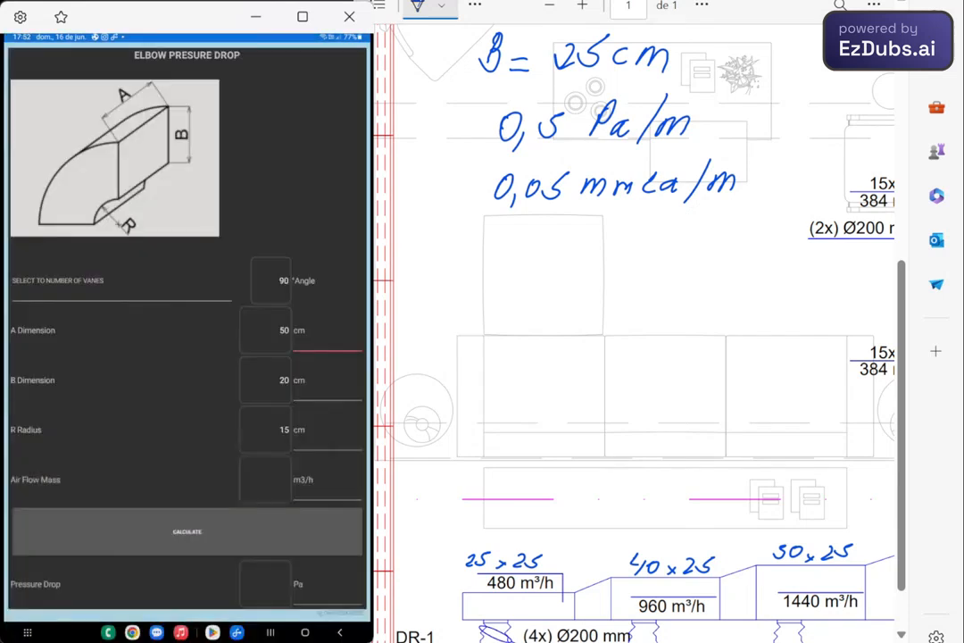
- Set the elbow's air flow to 500 m3/h, calculate its pressure drop, and return to the rectangular duct calculation page
click(265, 480)
text(50)
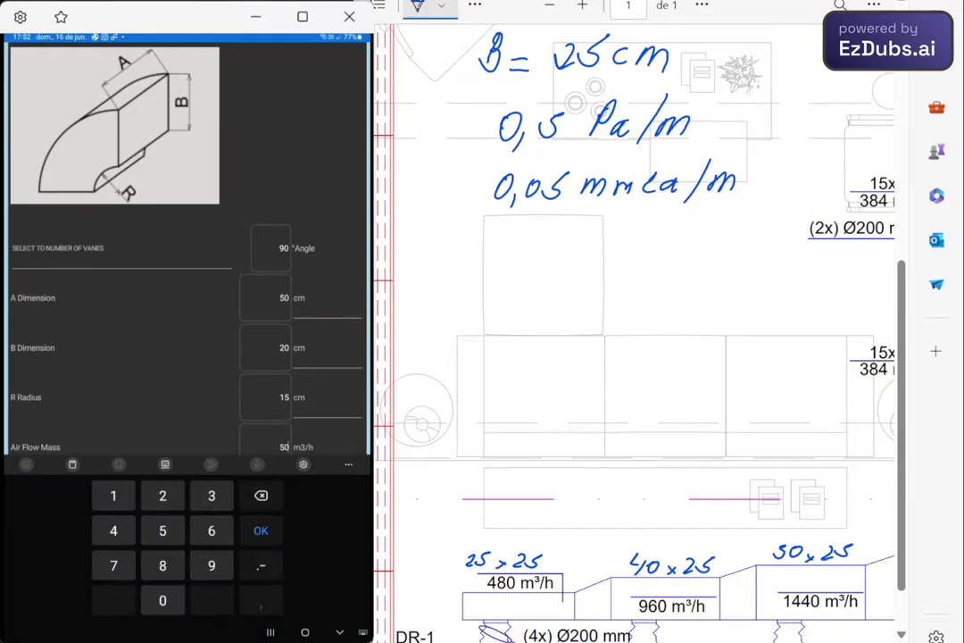
text(0)
key(Return)
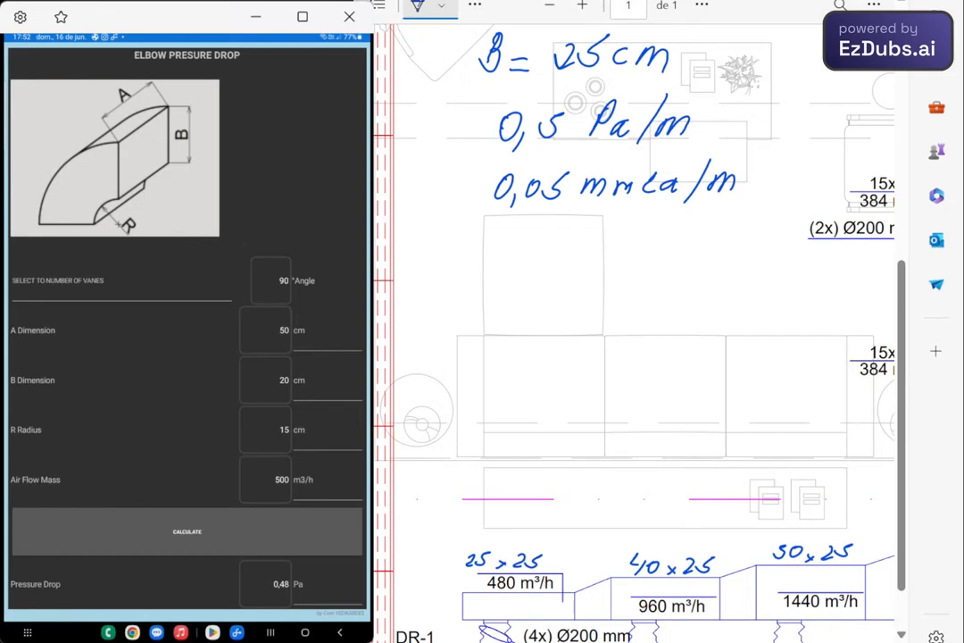
key(Escape)
key(Escape)
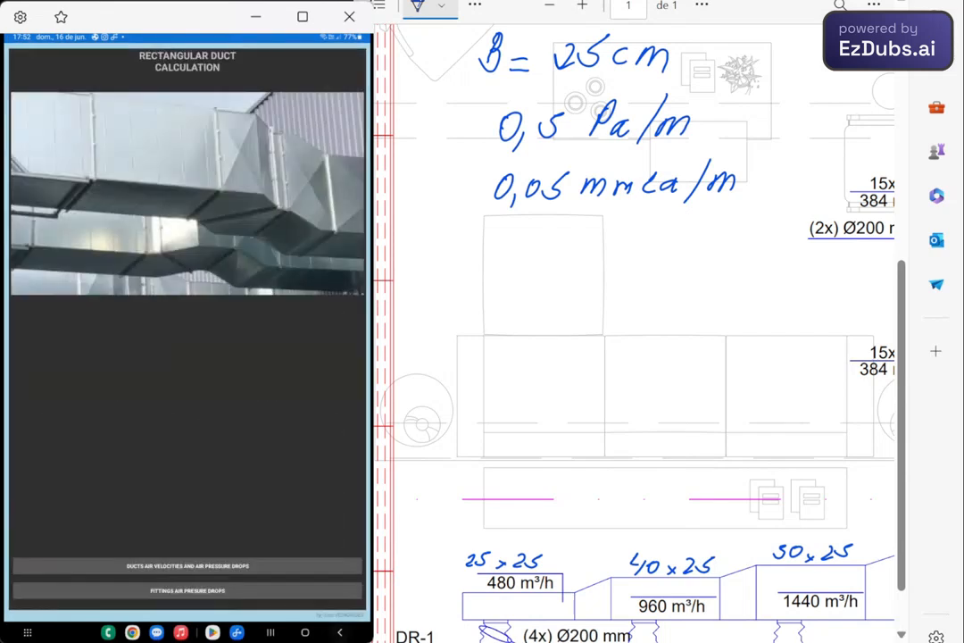